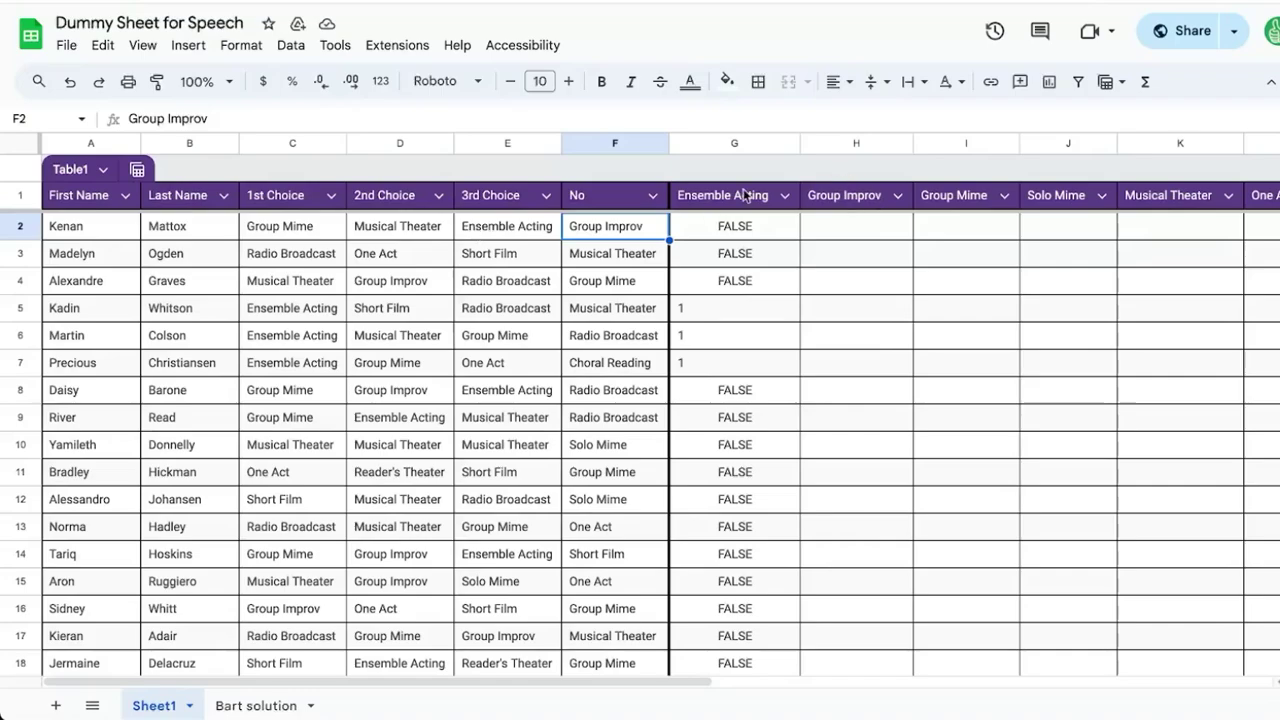
- Compare the IF formula in G2 of Sheet1 with the LEFT, IFNA and FILTER formula in G2 of the existing solution sheet
left_click(743, 200)
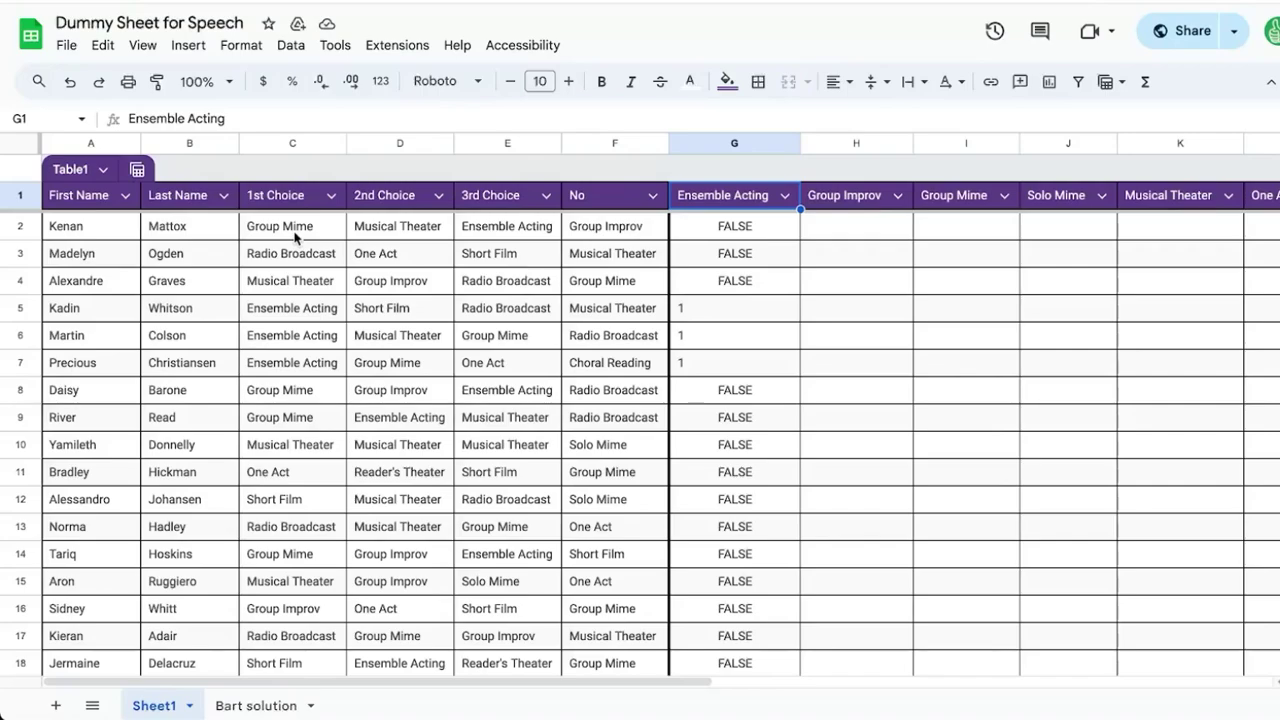
left_click(738, 234)
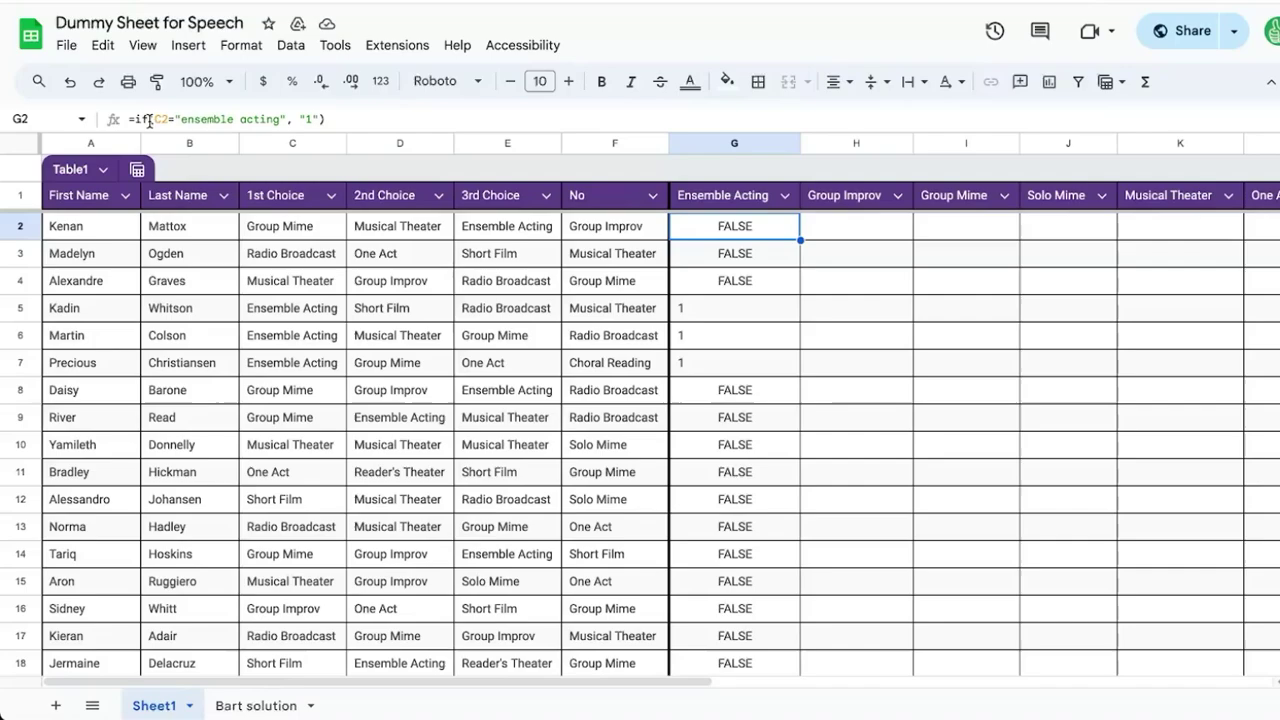
left_click(152, 119)
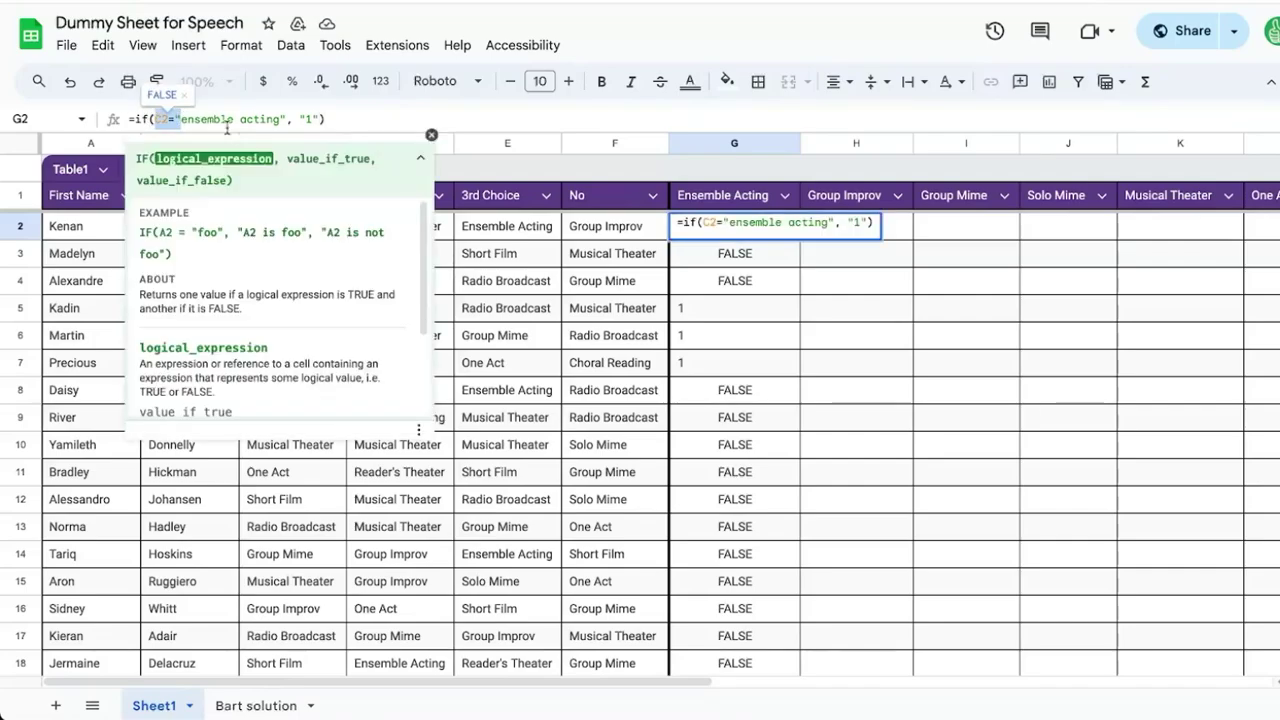
left_click(313, 120)
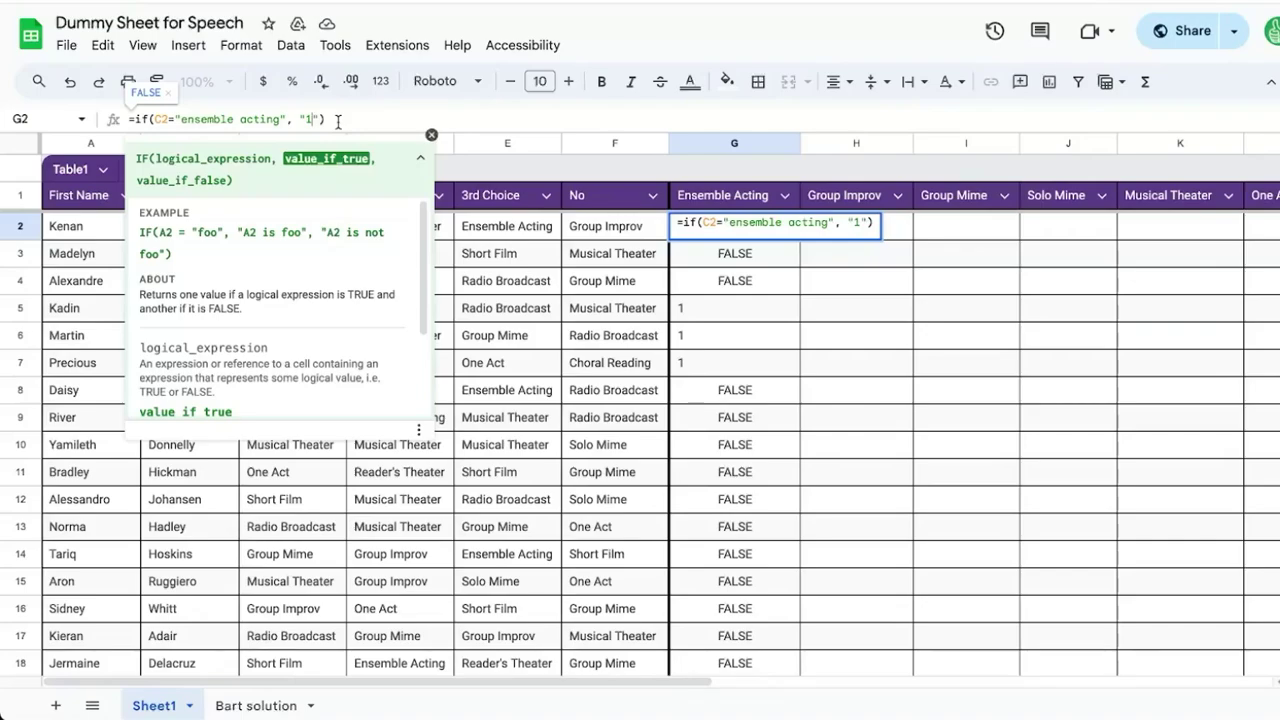
key("Return")
left_click_drag(309, 226, 623, 249)
left_click(253, 705)
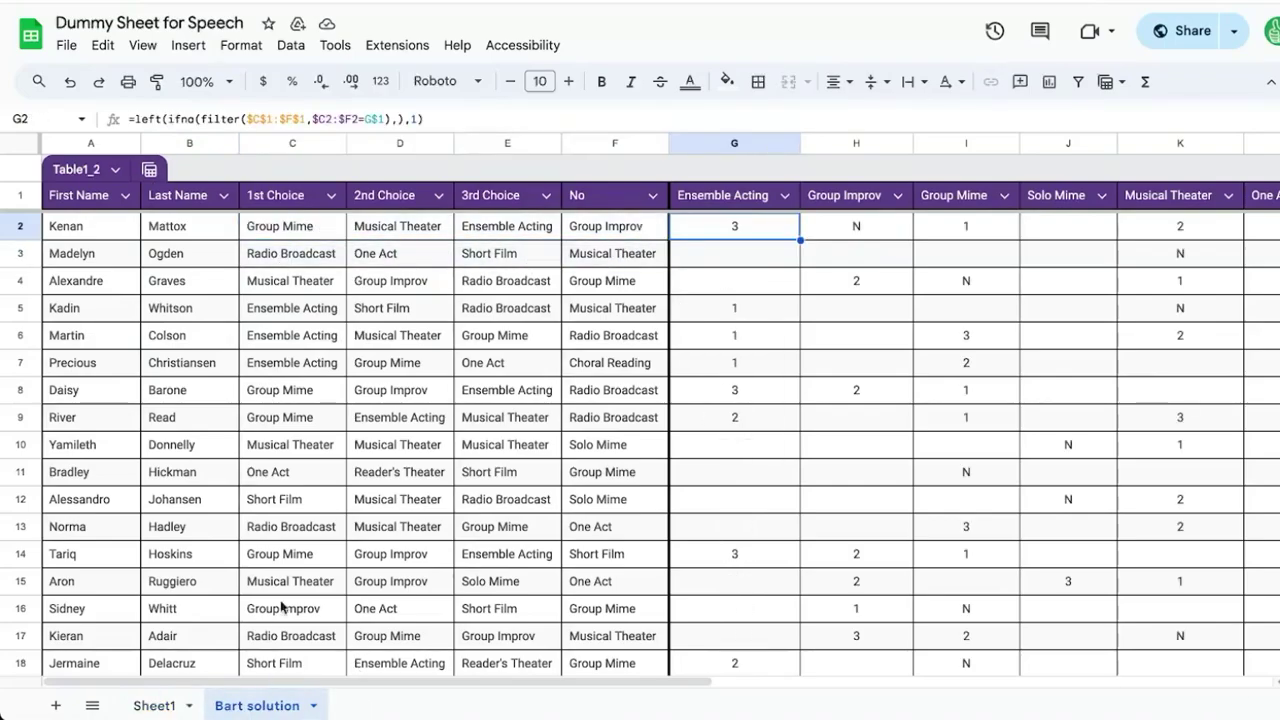
double_click(743, 233)
left_click_drag(750, 222, 970, 224)
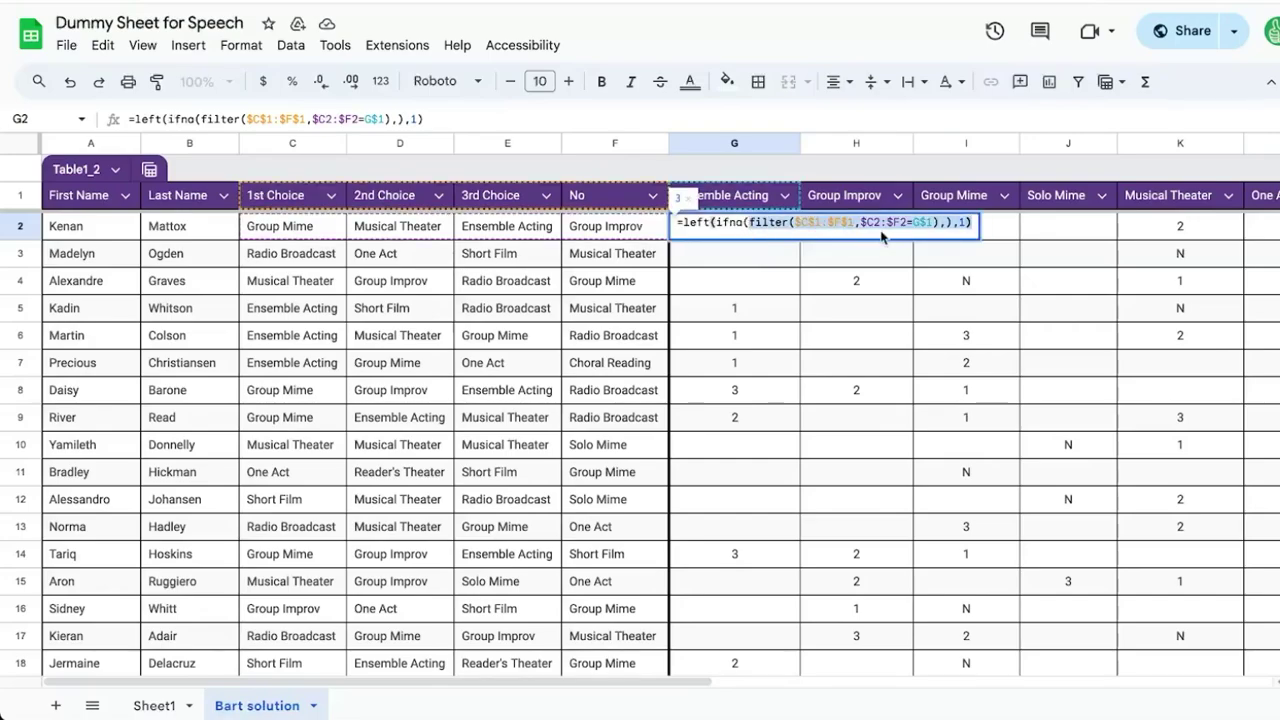
key("Escape")
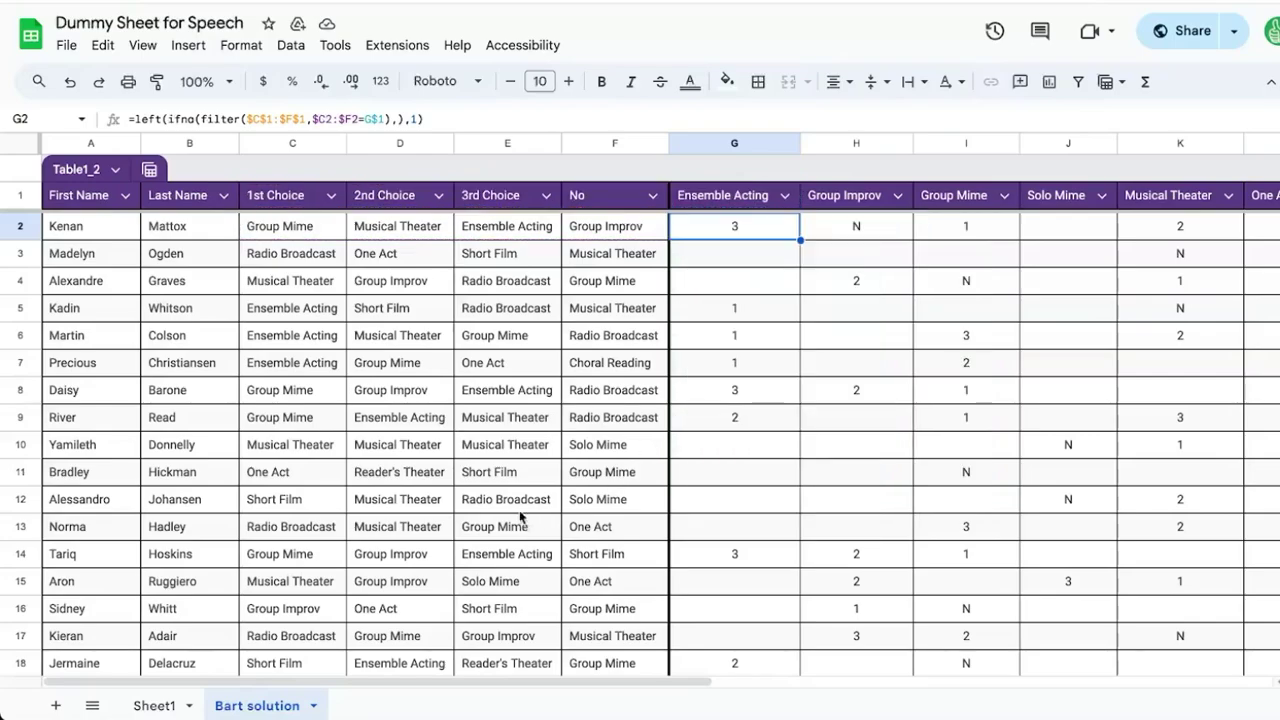
- Duplicate Sheet1 and rename the copy "Better Sheets Solution"
left_click(160, 705)
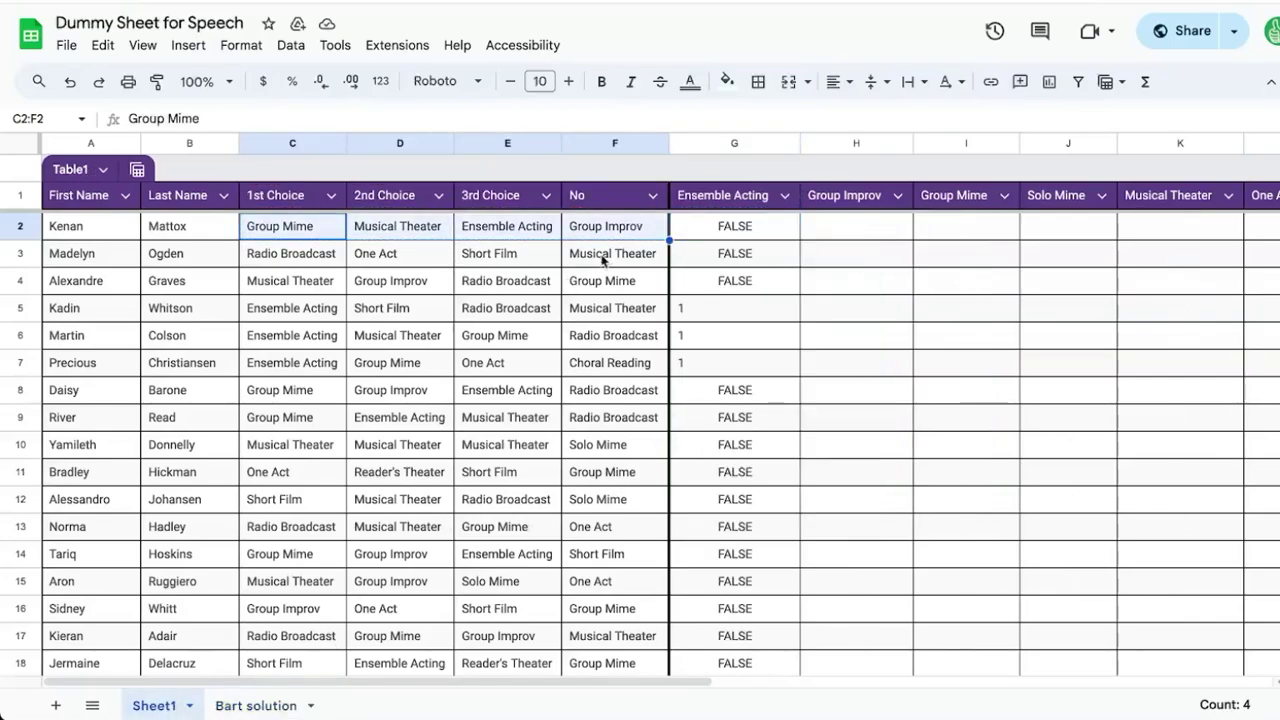
left_click(727, 228)
double_click(706, 222)
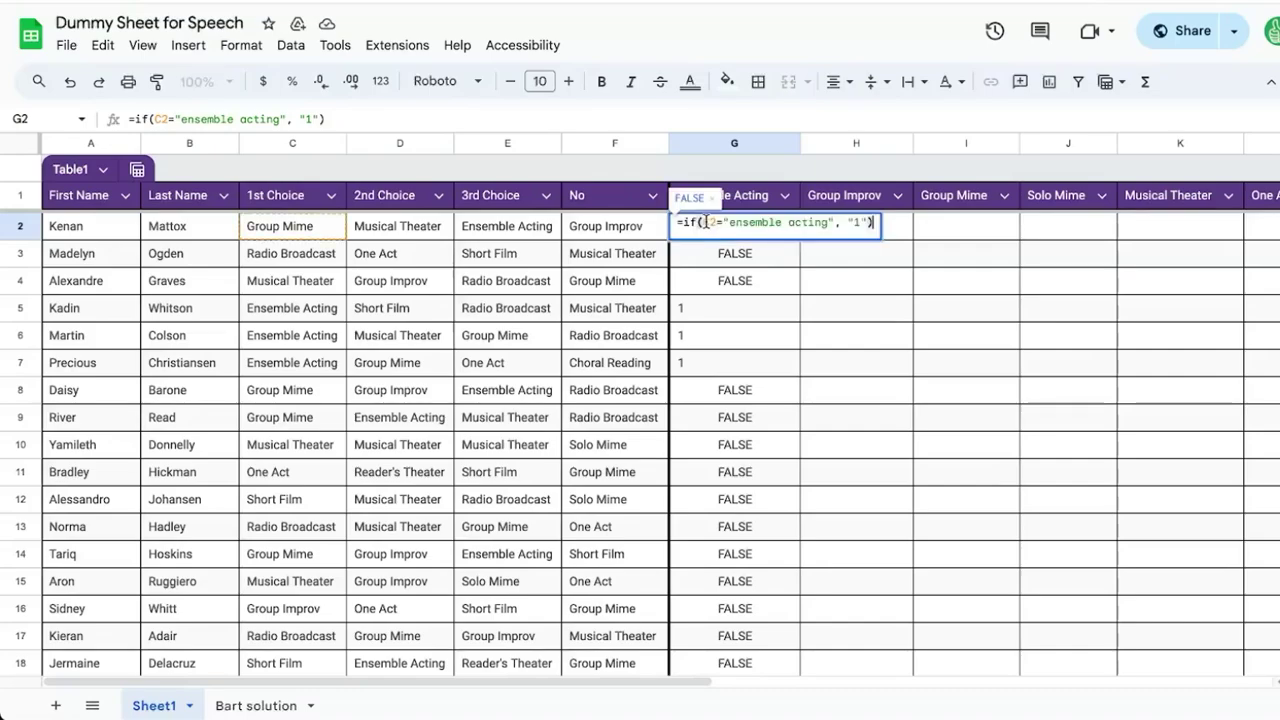
left_click(189, 705)
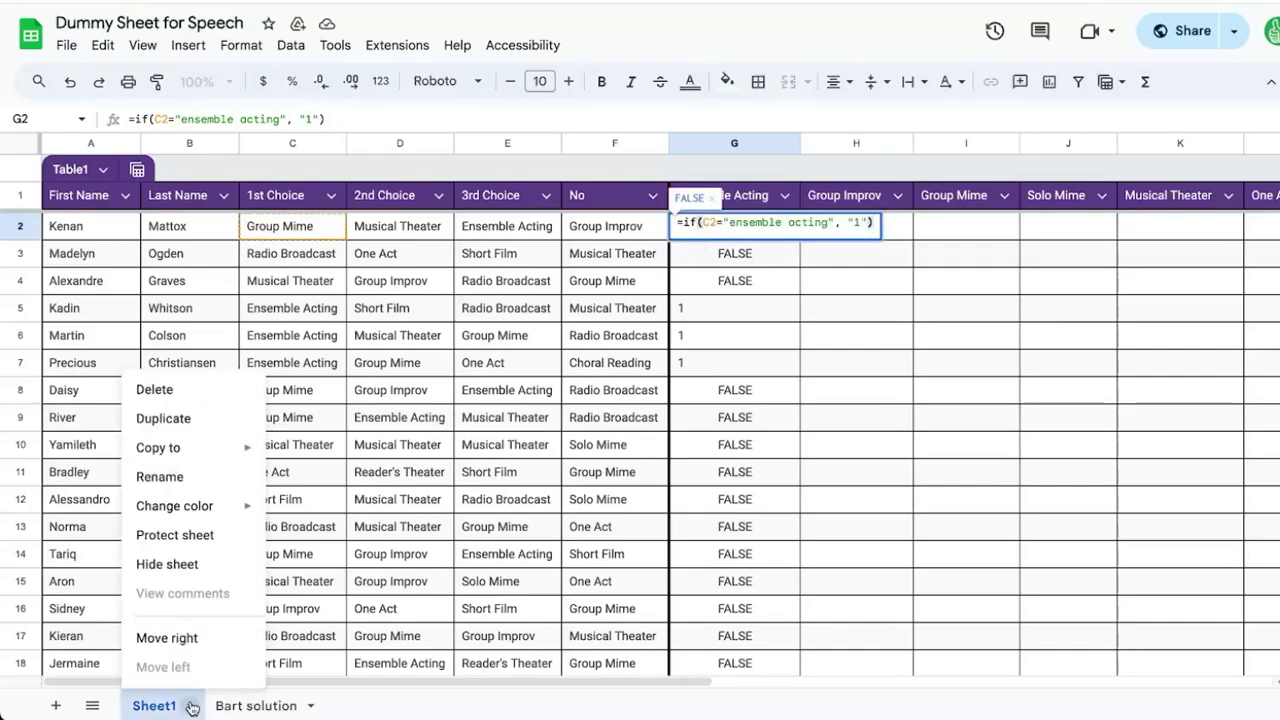
left_click(197, 417)
left_click(376, 705)
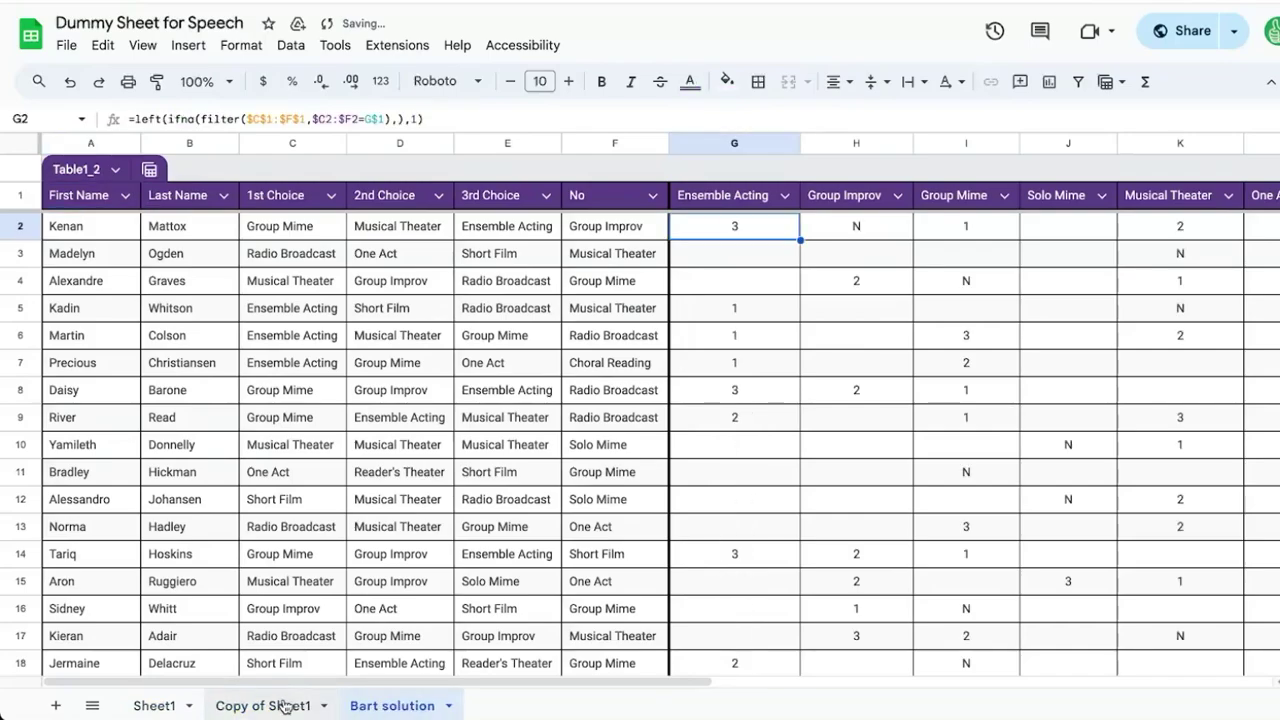
double_click(264, 705)
type("Better Sheets Solution")
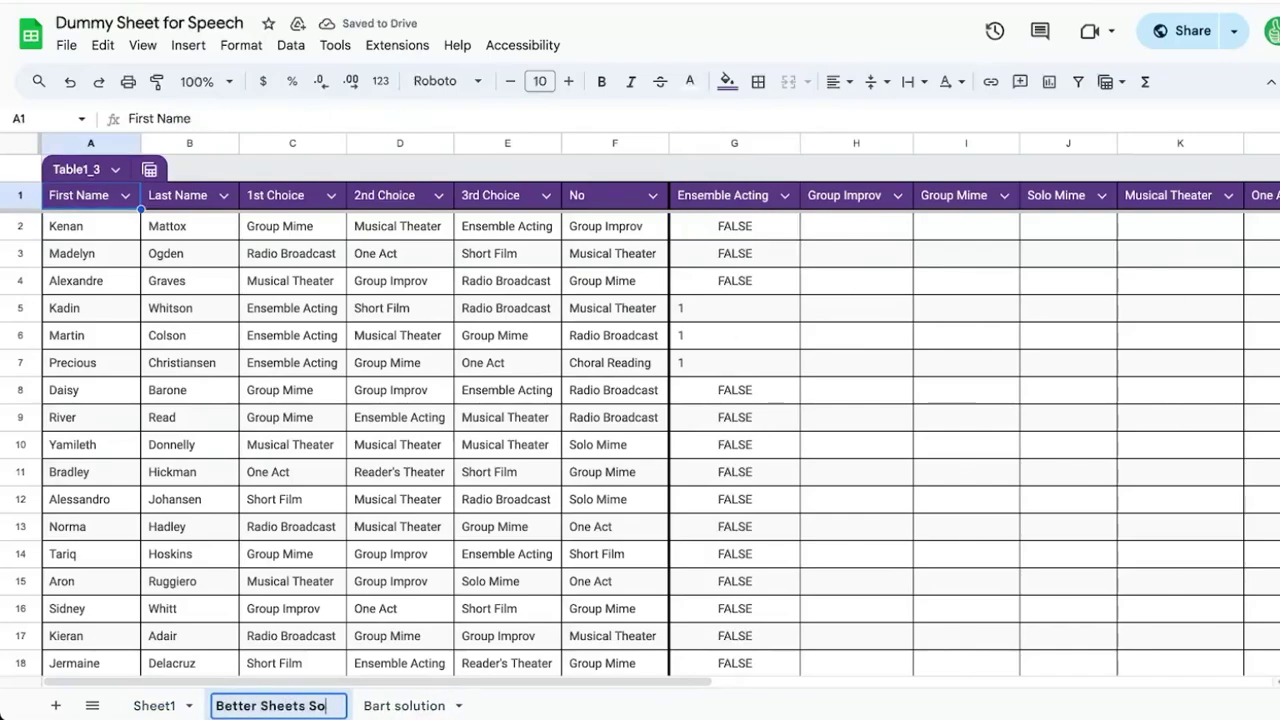
- Replace the formula in G2 with an IFS formula whose first condition is C2=G1, returning 1
left_click(720, 237)
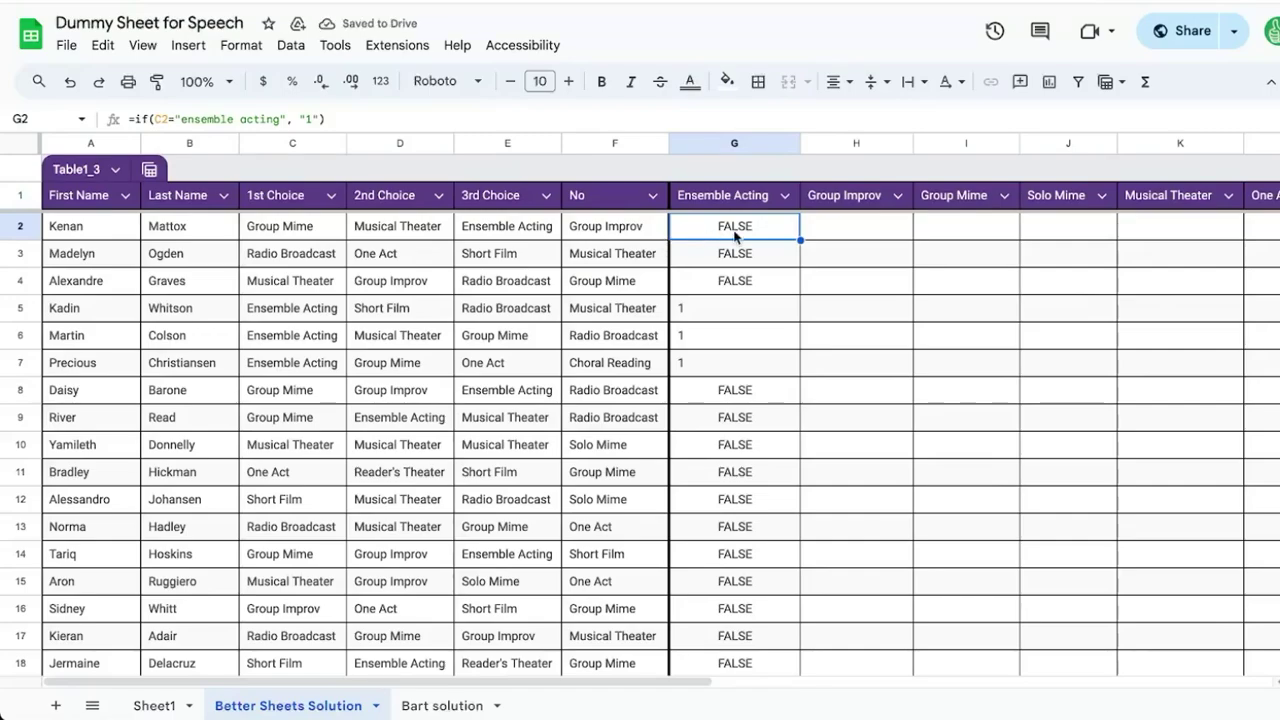
type("=IFS(")
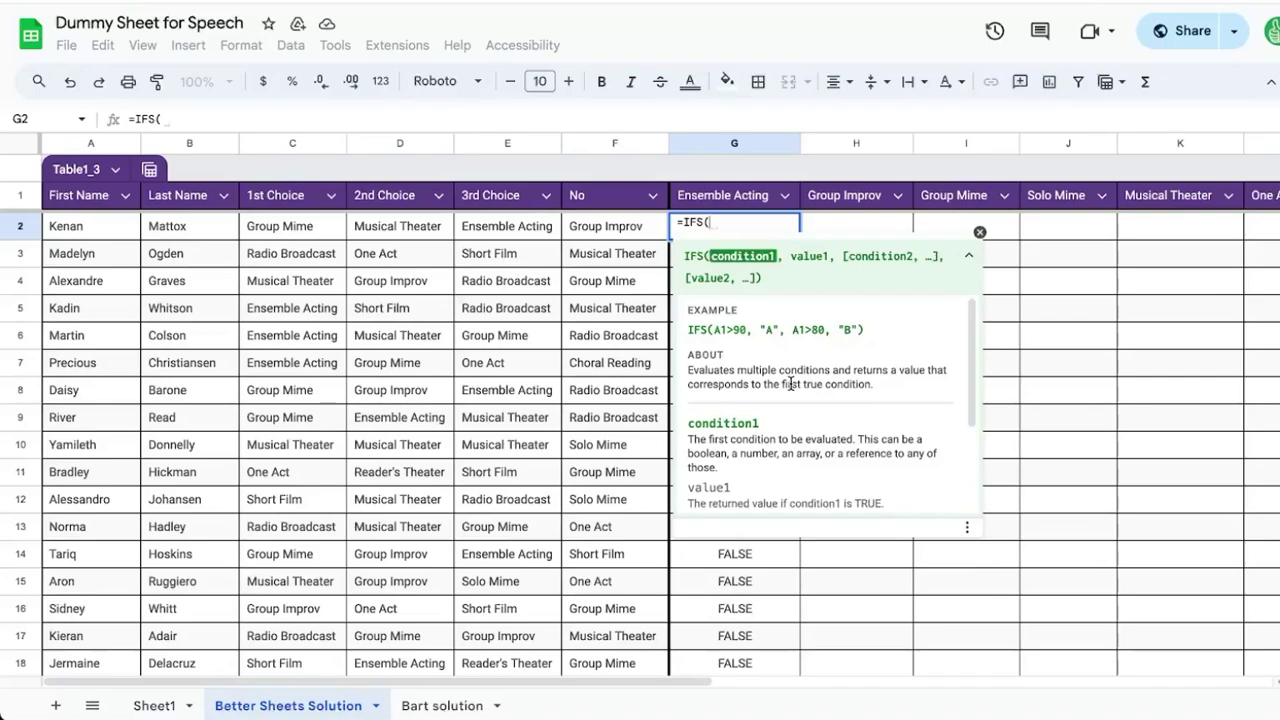
left_click(725, 223)
left_click(279, 226)
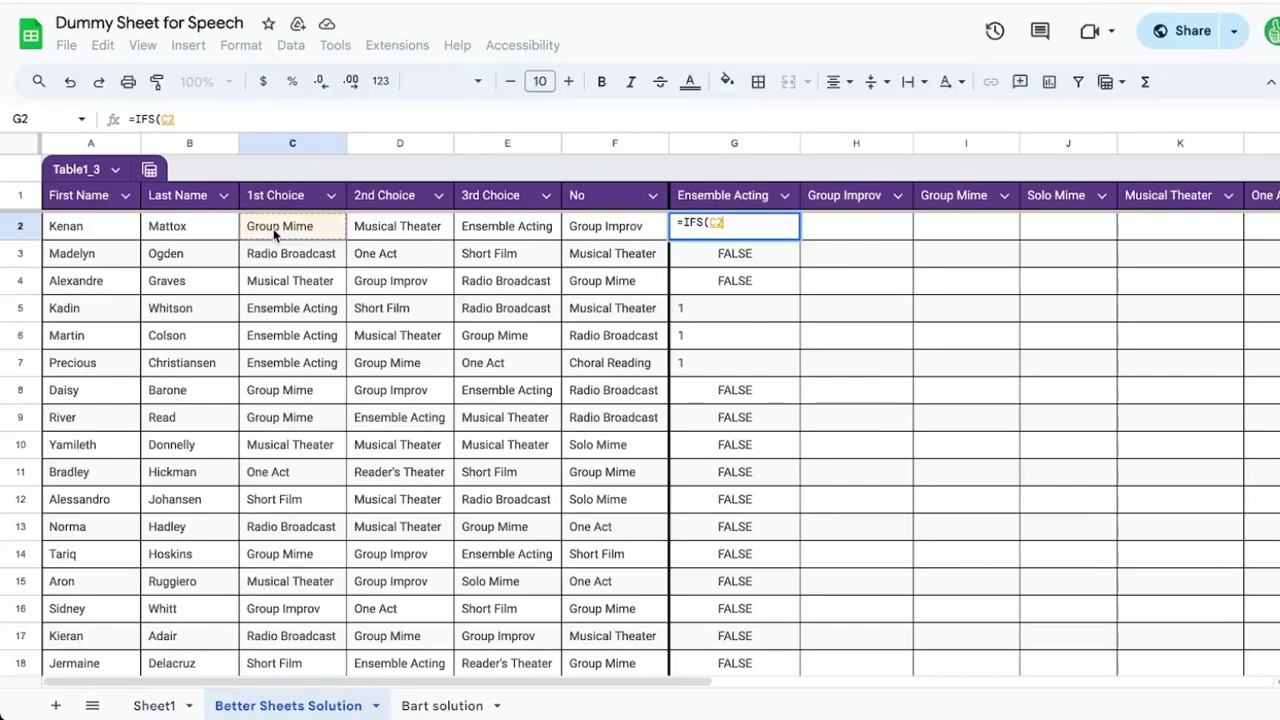
type("=")
left_click(731, 201)
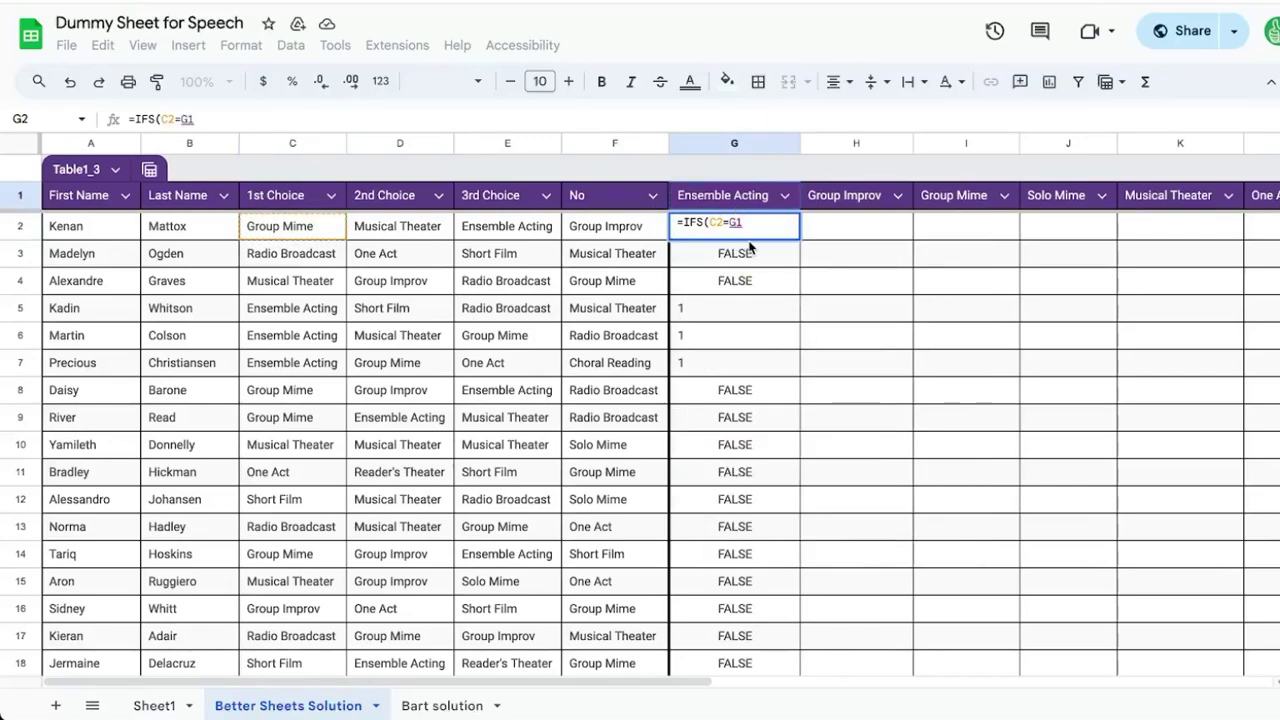
type(",1")
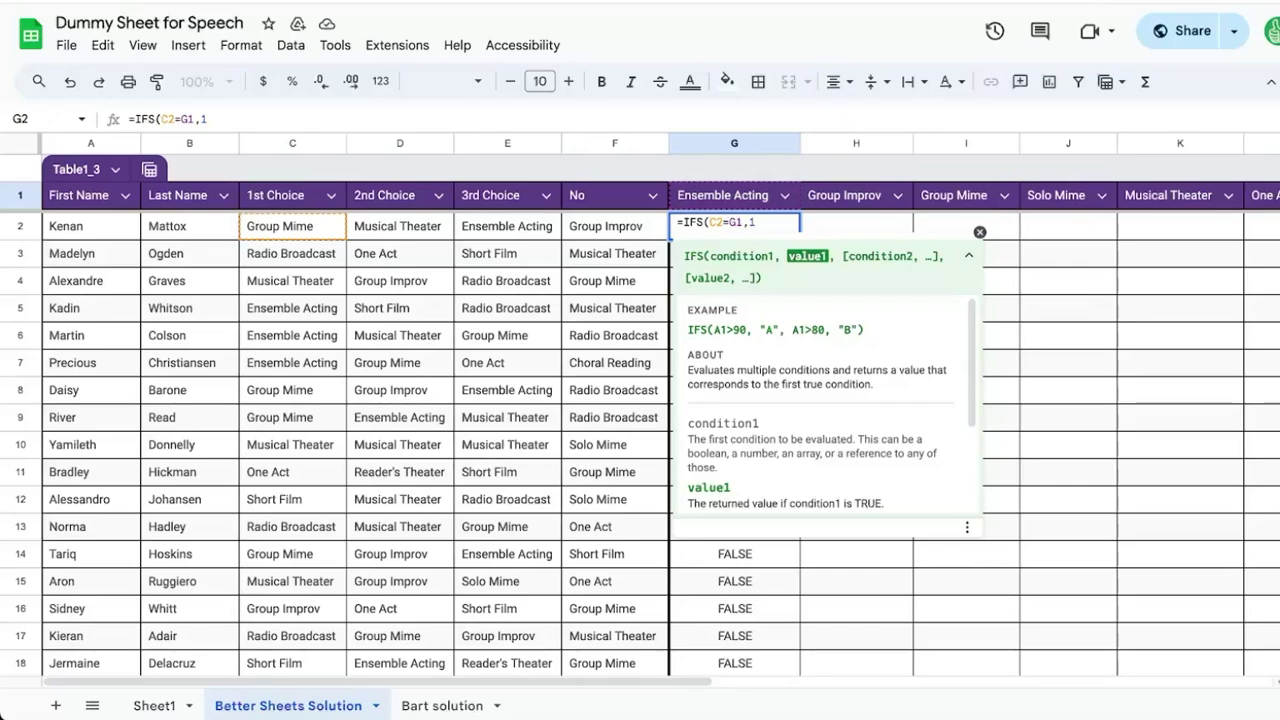
- Try the text "One" as the IFS formula's first result, and restore the number 1
key("BackSpace")
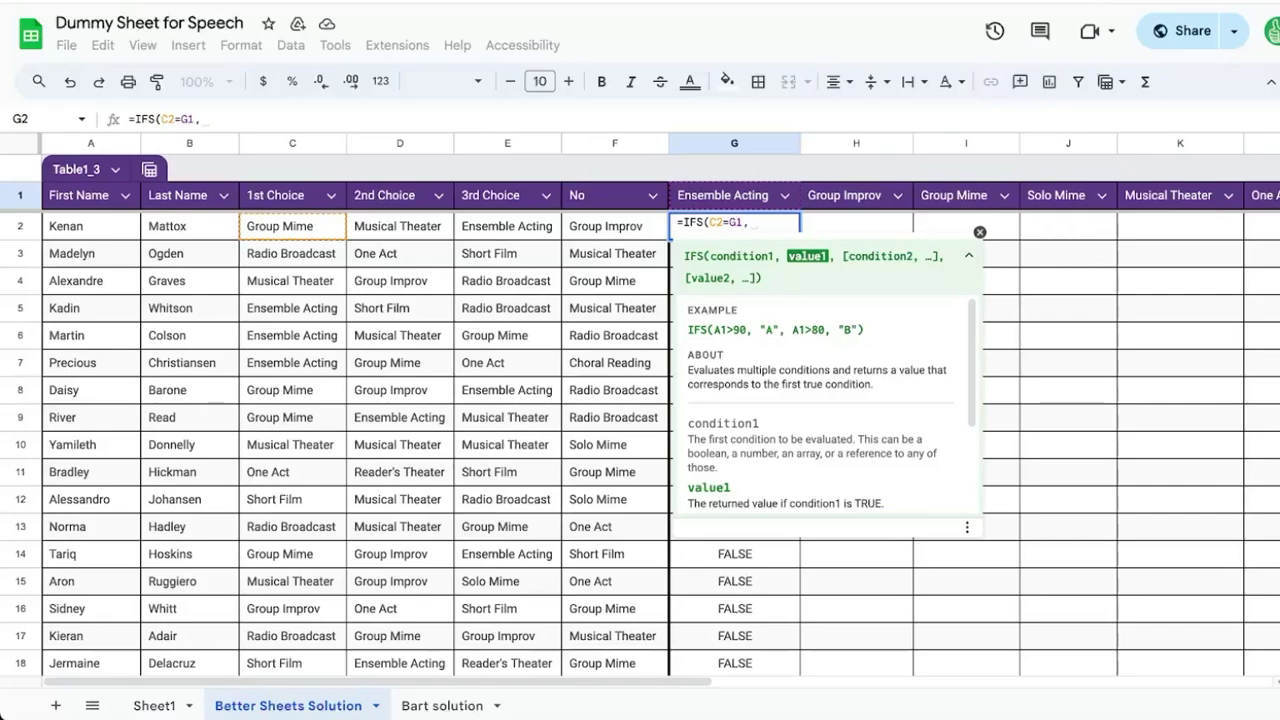
type("\"One")
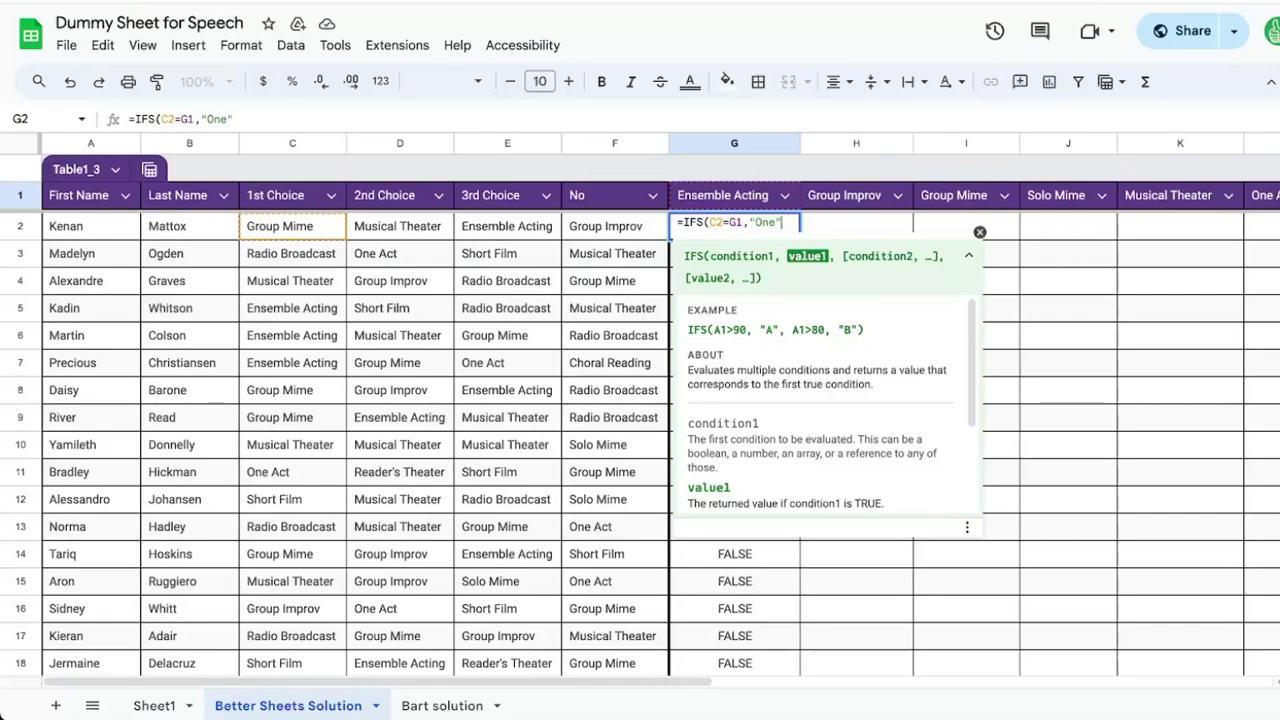
key("BackSpace")
key("BackSpace")
key("BackSpace")
key("BackSpace")
key("BackSpace")
type("1")
- Add D2=G1 as the second condition of the IFS formula in G2
type(",")
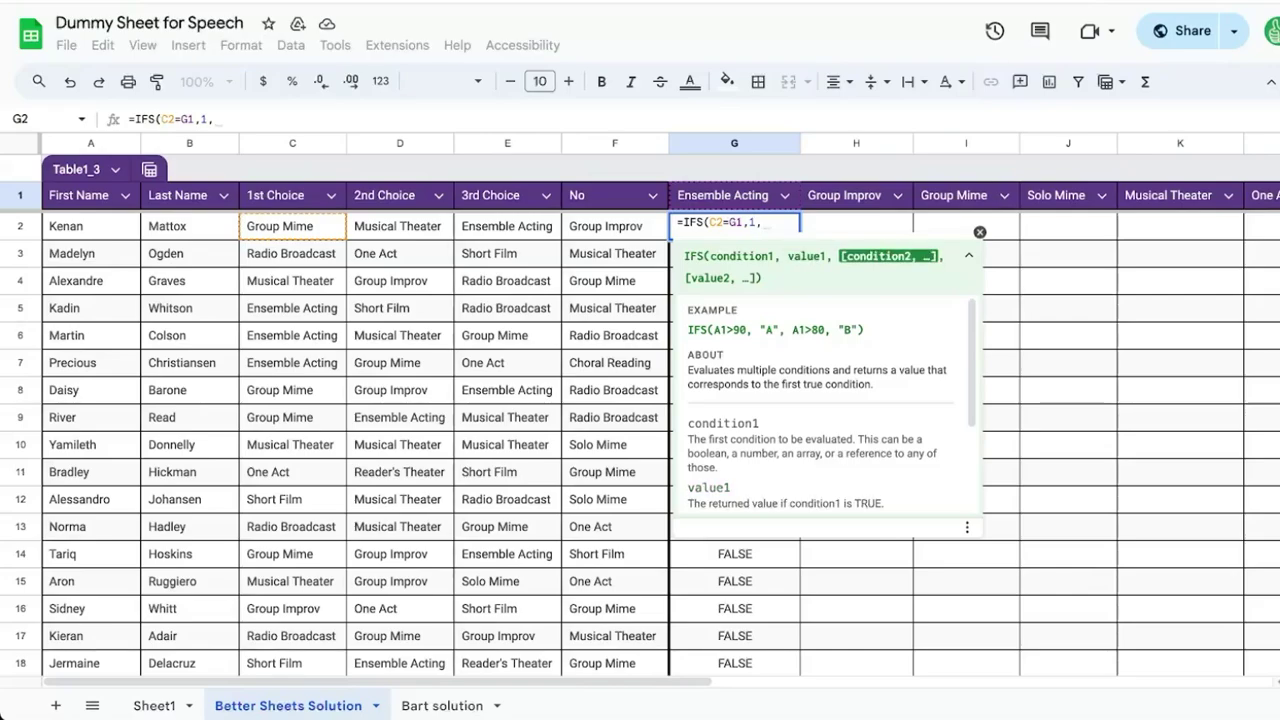
left_click(383, 229)
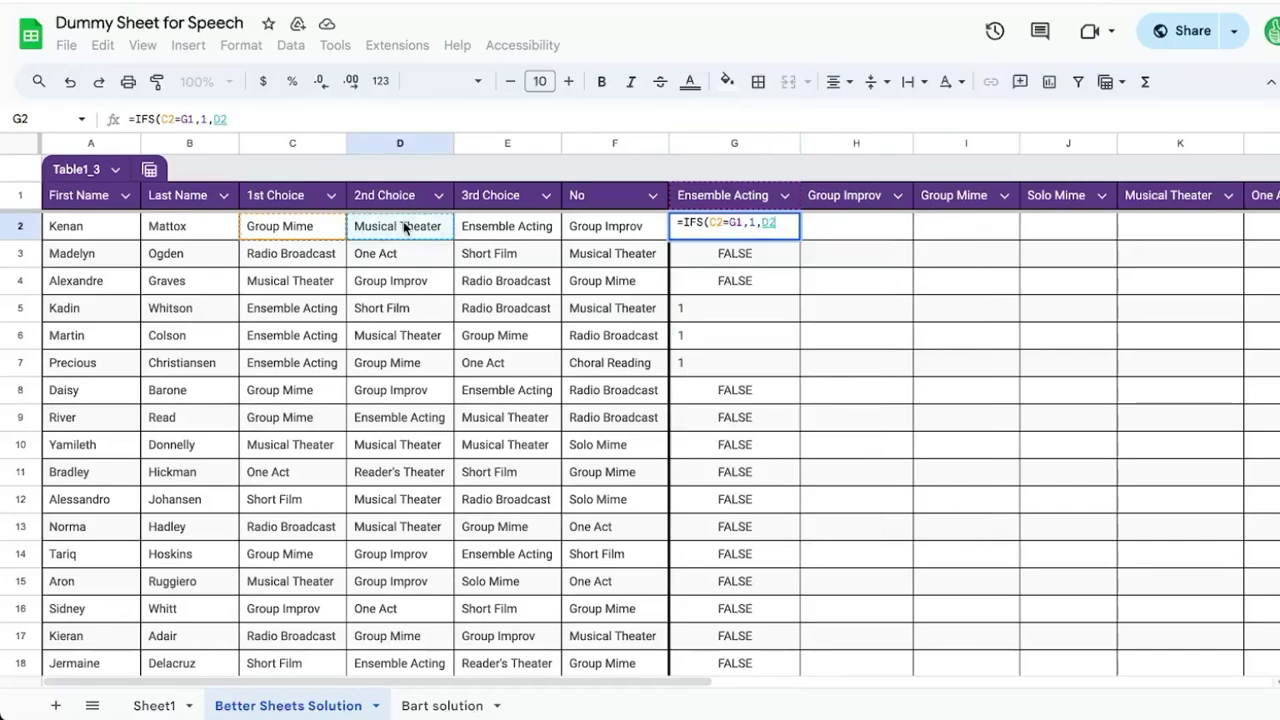
type("=")
left_click(734, 200)
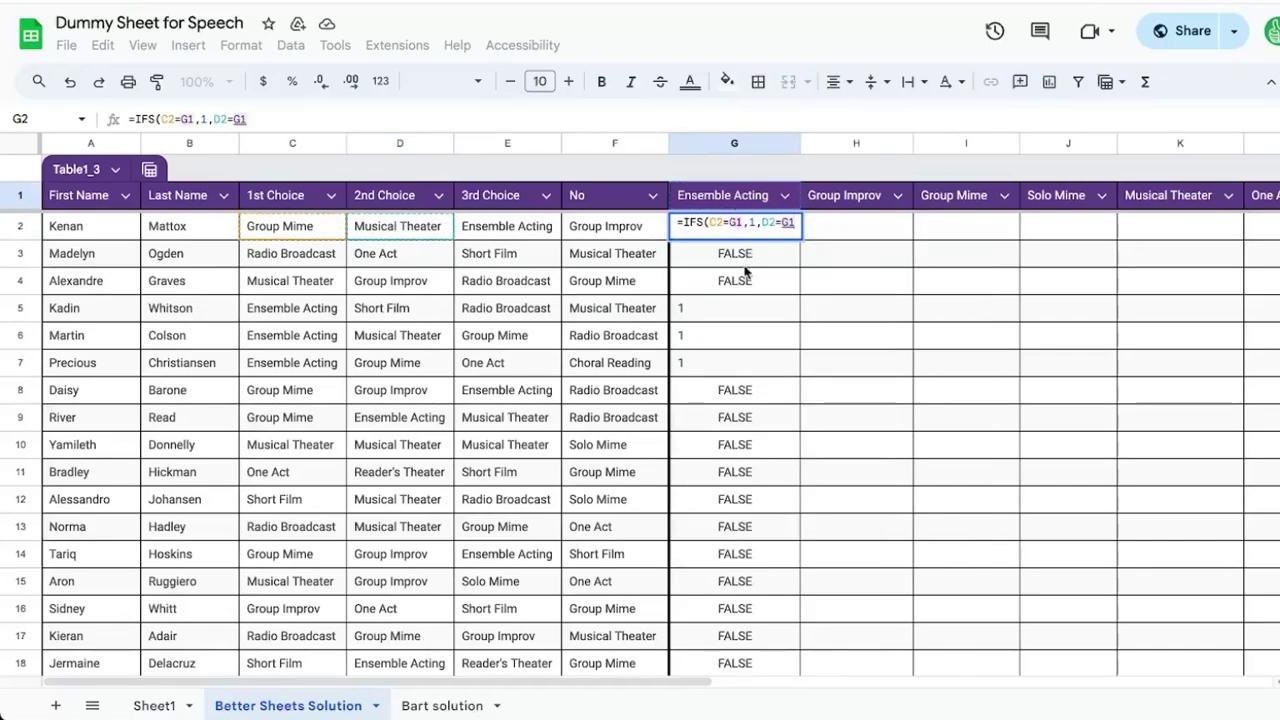
type(",")
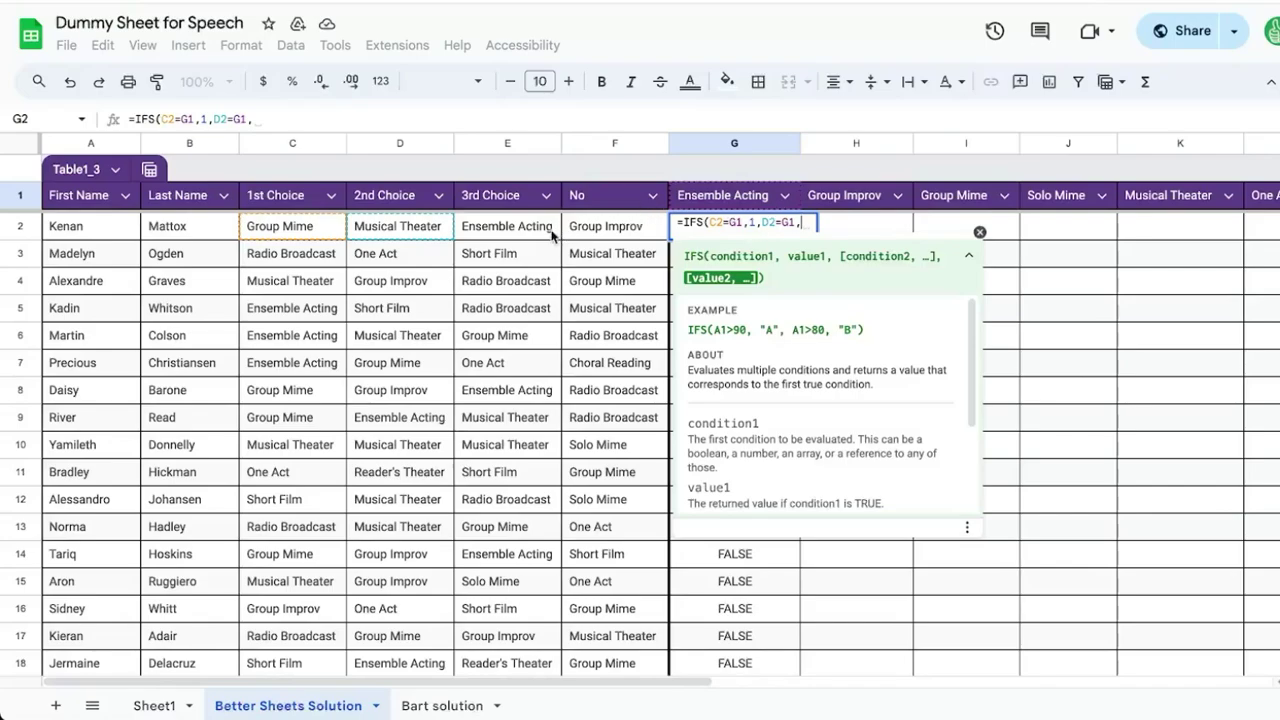
- Add E2=G1 with result 3 to the IFS formula, and insert 2 as the missing result of the D2=G1 condition
left_click(486, 233)
type("=")
left_click(740, 200)
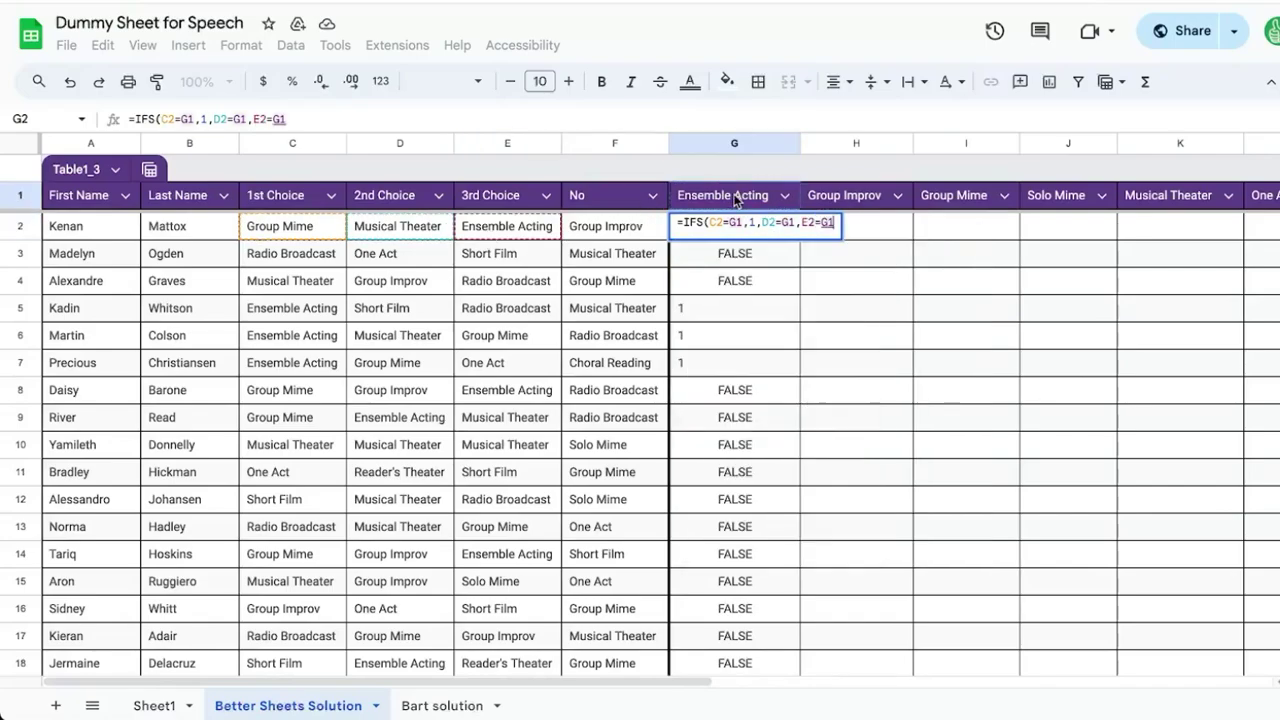
key("Left")
key("Left")
key("Left")
key("Left")
key("Left")
key("Left")
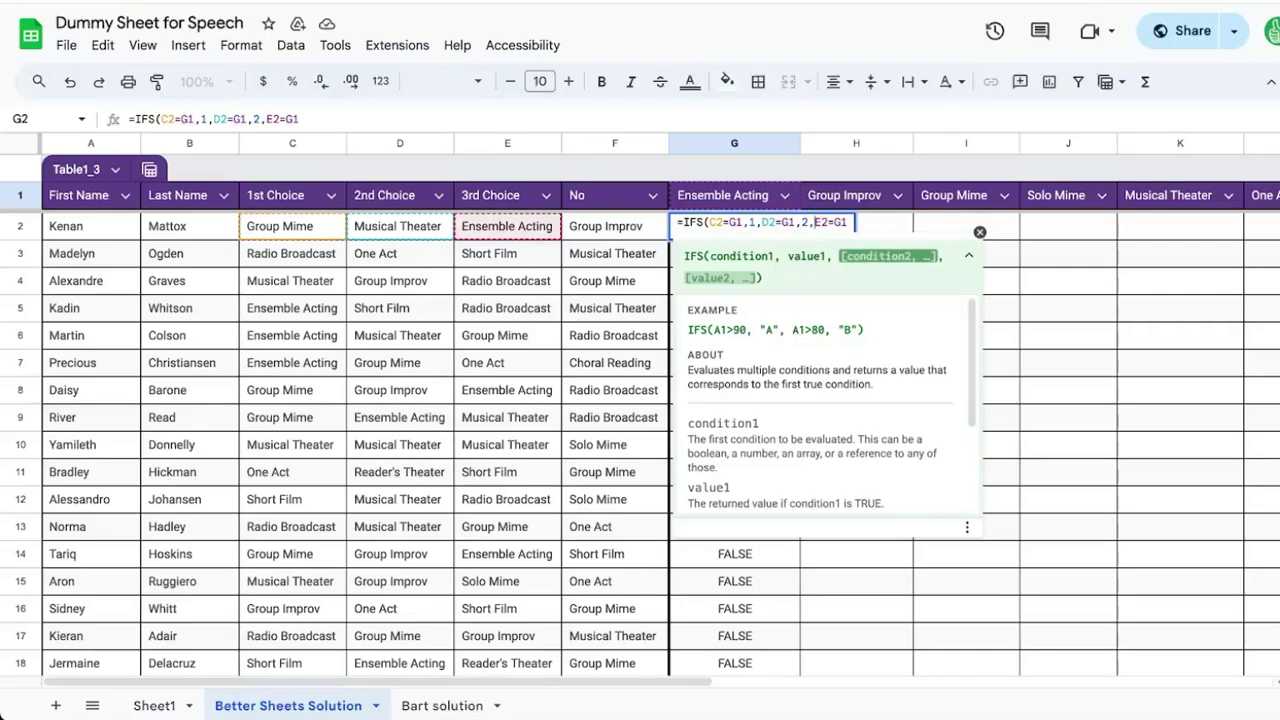
type(",2")
key("End")
type(",3,")
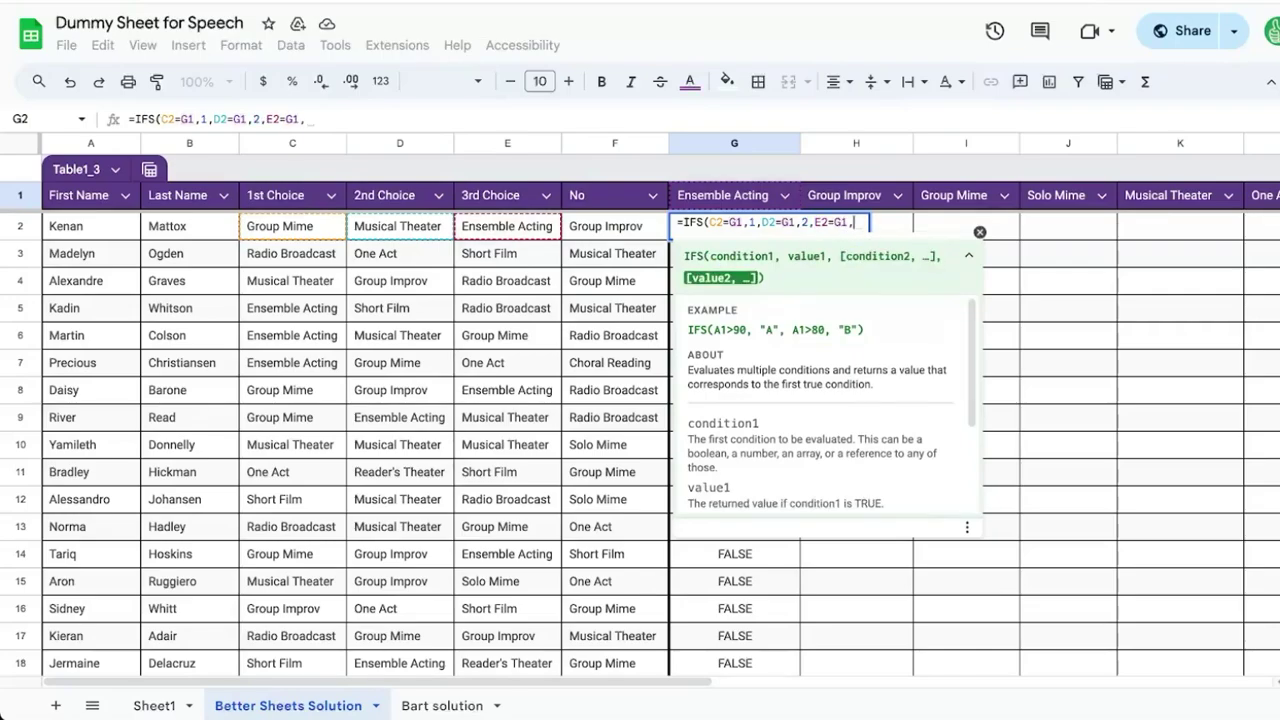
- Complete the IFS formula in G2 with the condition F2=G1 returning "No", and enter it
left_click(567, 233)
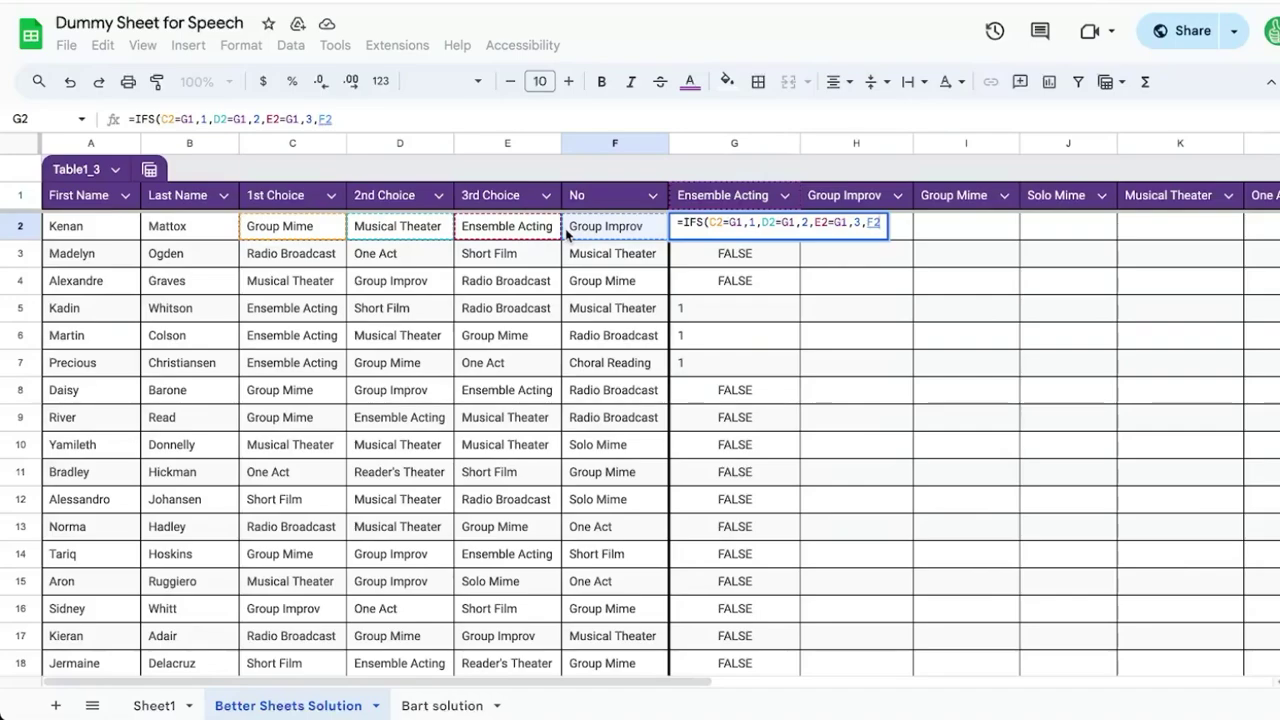
type("=")
left_click(715, 200)
type(",")
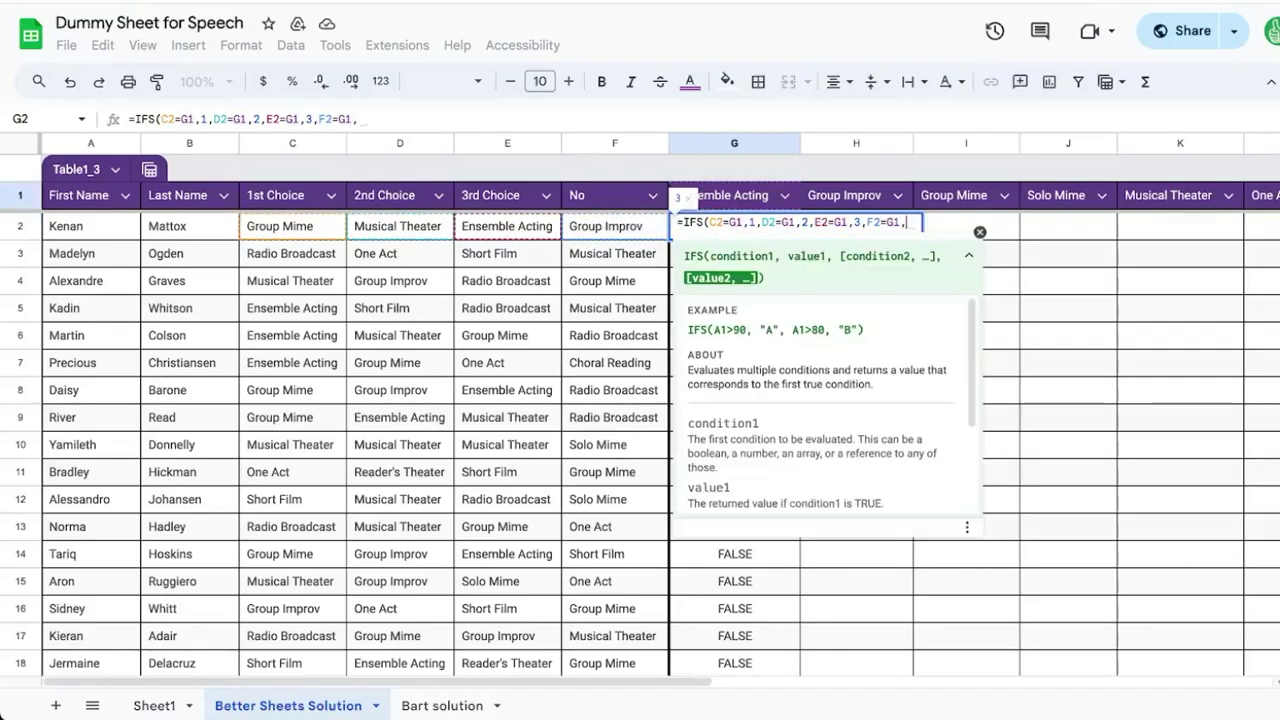
type("\"No\")")
key("Return")
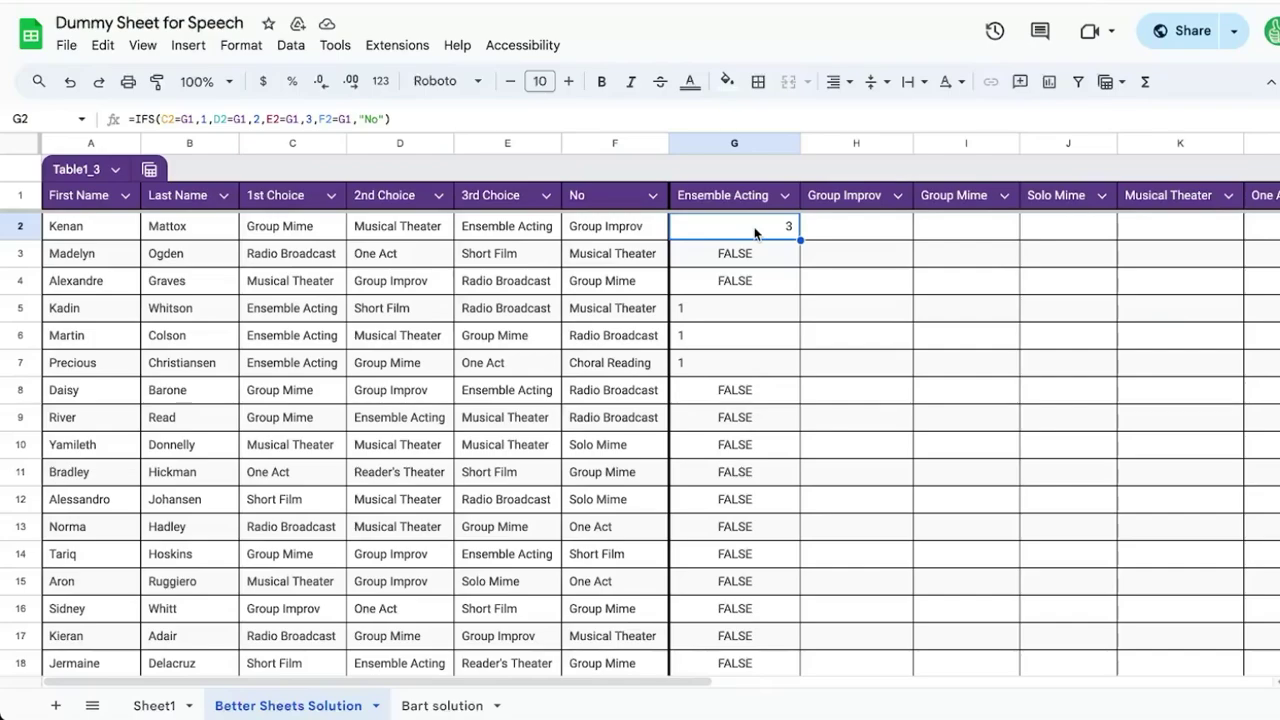
- Copy the IFS formula from G2 into H2, I2 and J2
key("ctrl+c")
key("Right")
key("ctrl+v")
key("Right")
key("ctrl+v")
key("Right")
key("ctrl+v")
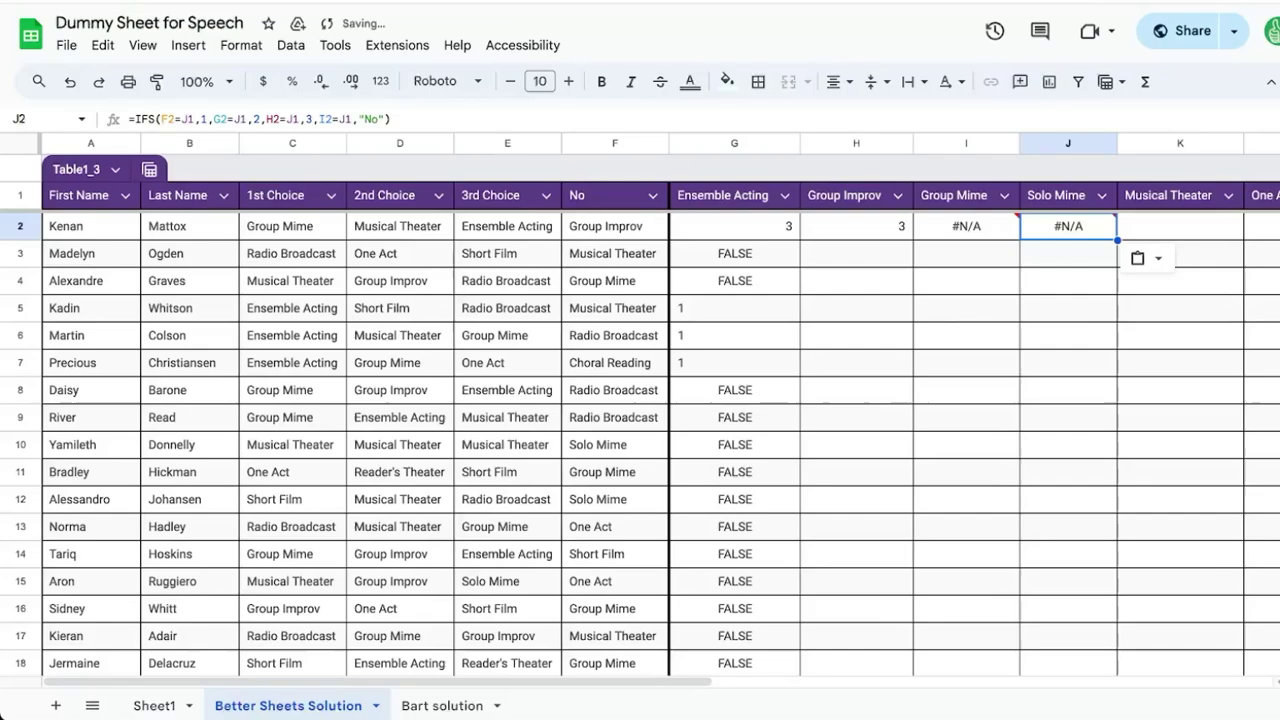
- Enlarge the page view and compare the cell references of the formulas in G2 and H2
left_click(836, 238)
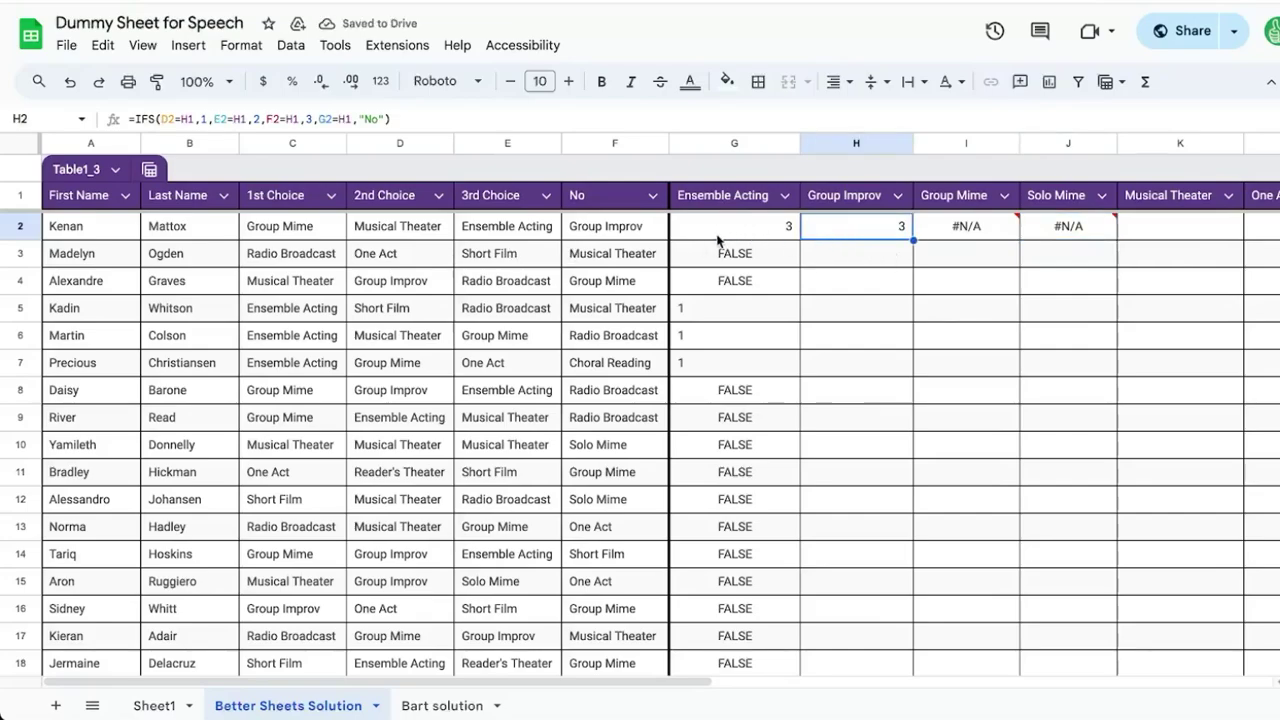
left_click(757, 238)
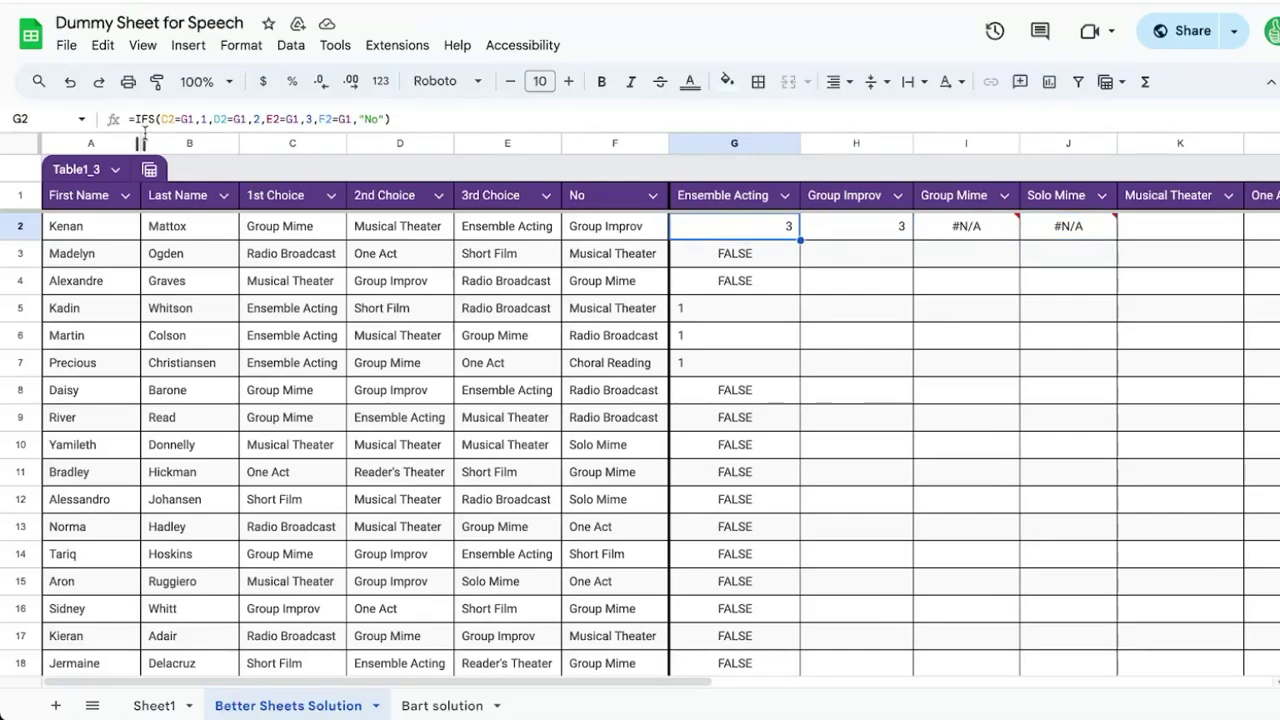
key("ctrl+plus")
key("ctrl+plus")
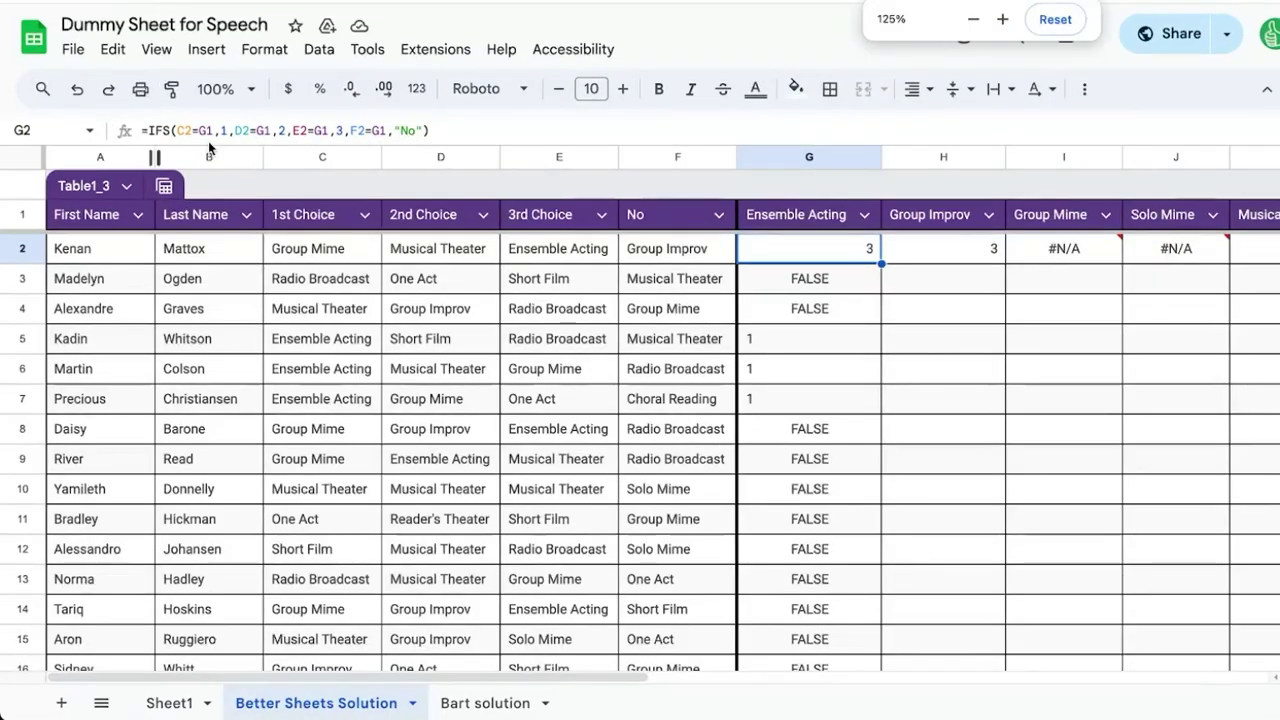
left_click(1018, 288)
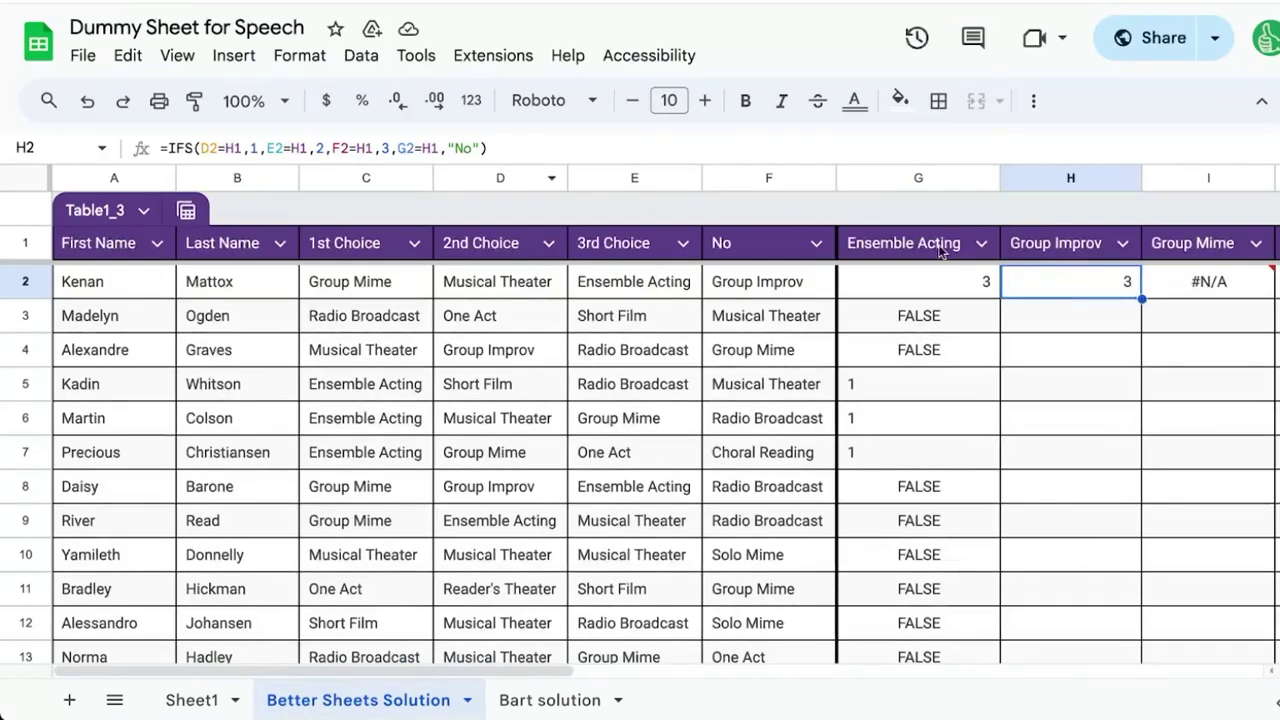
- Change the C2 reference in G2's IFS formula to $C2 so its column is locked, and enter the formula
left_click(898, 289)
double_click(873, 288)
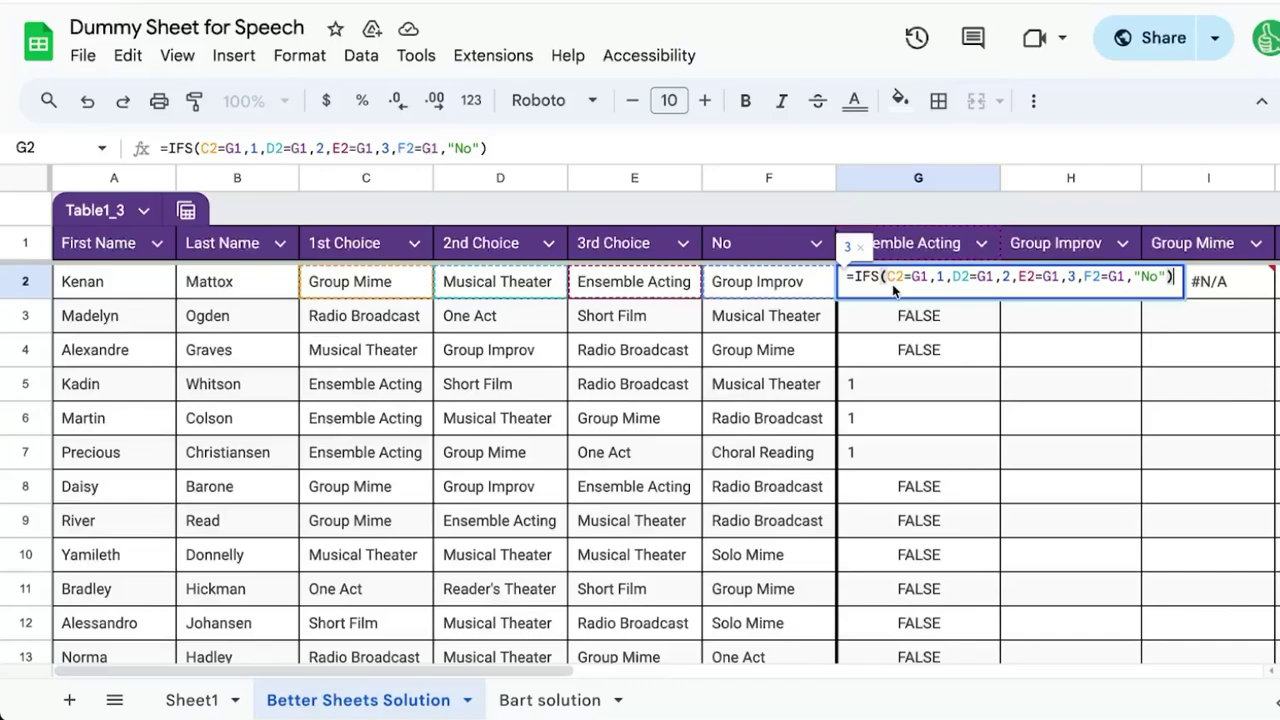
left_click(898, 281)
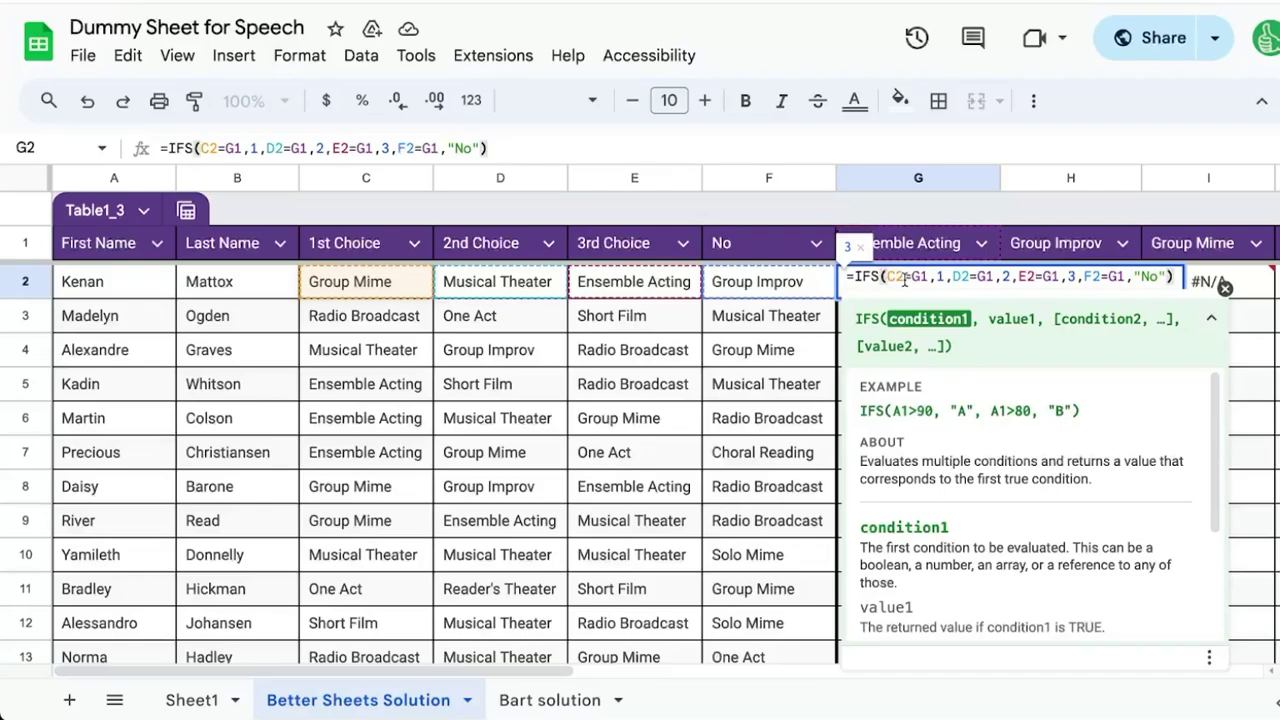
type("$")
key("Return")
- Copy the formula from G2 into G3 and inspect how the references in its first condition shift
key("Up")
key("ctrl+c")
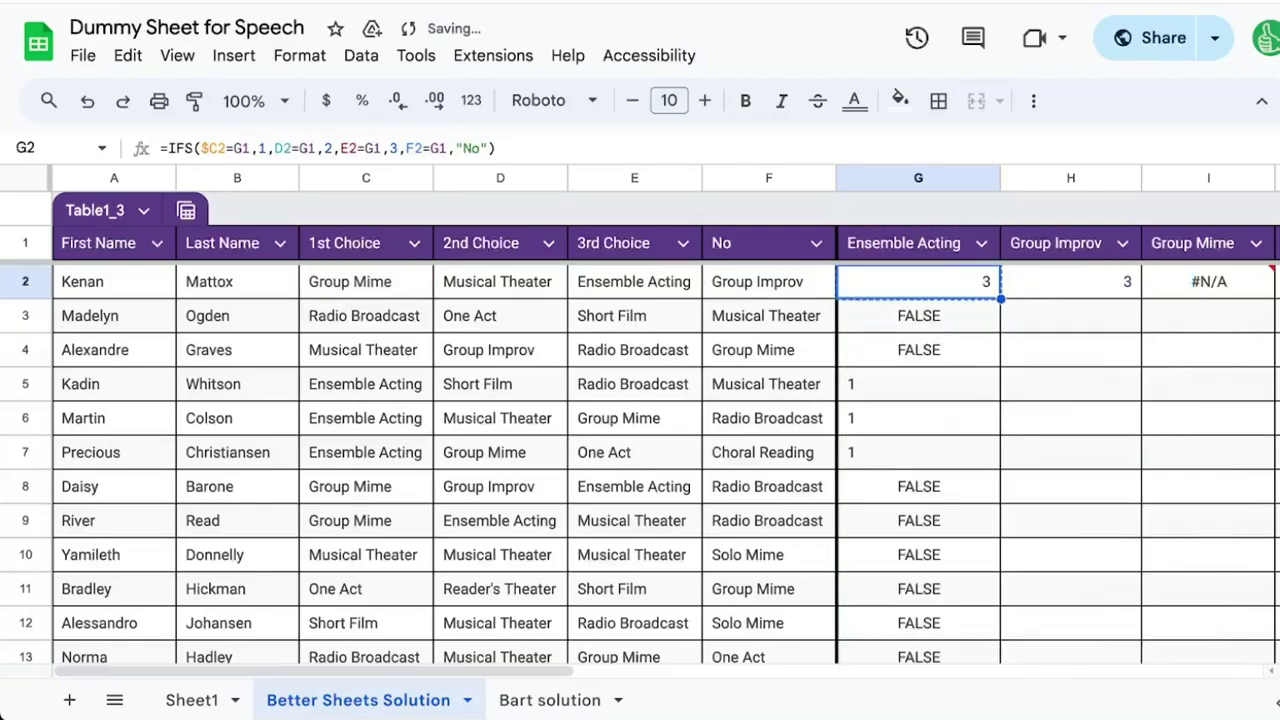
key("Down")
key("ctrl+v")
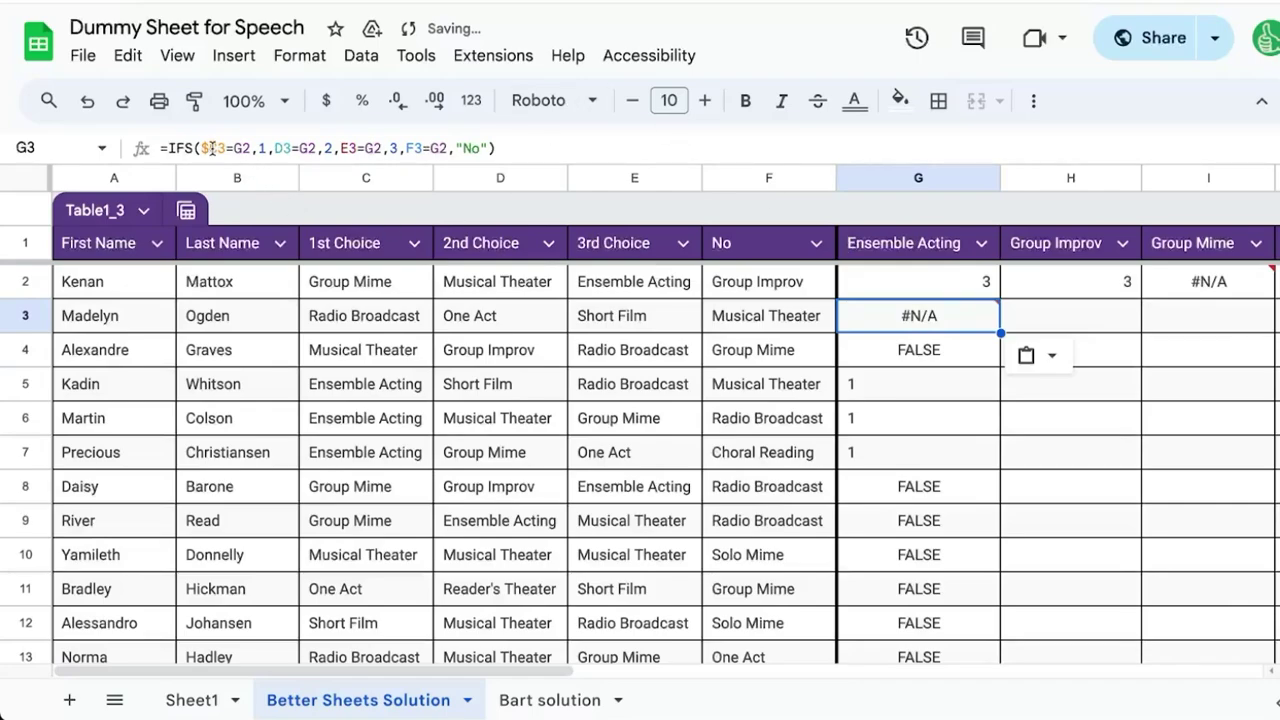
left_click(214, 148)
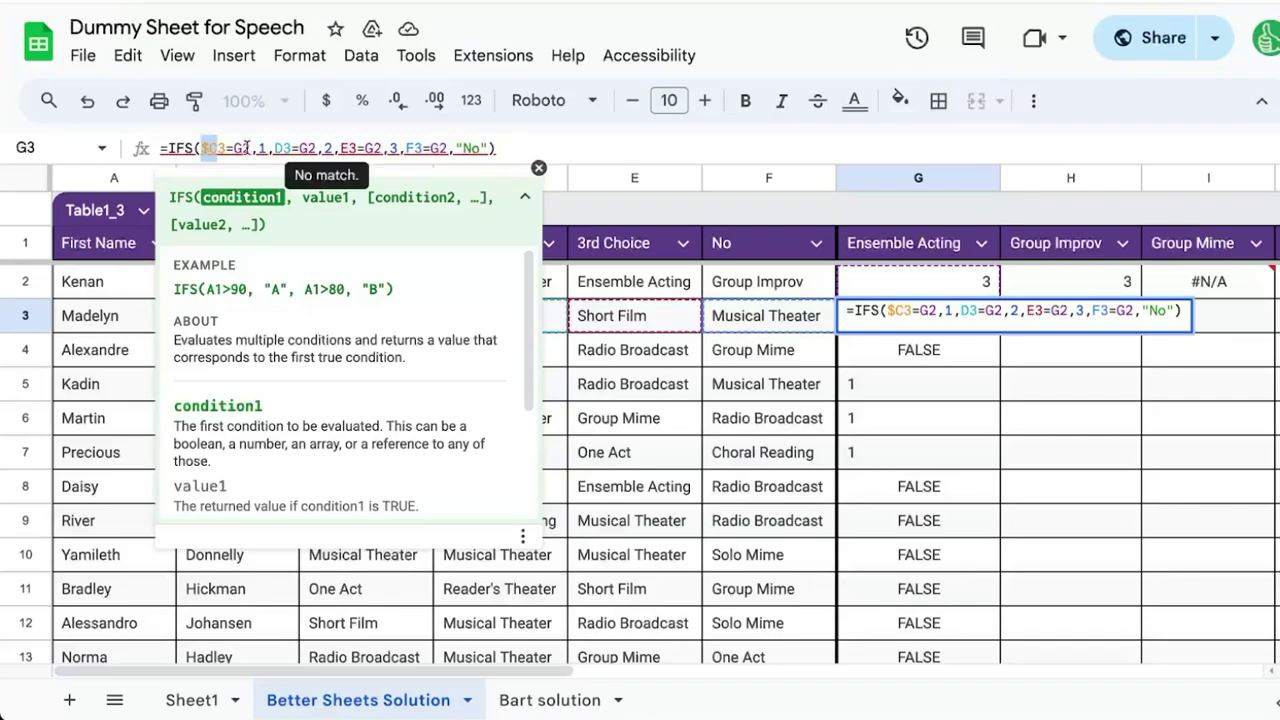
key("Escape")
left_click(963, 283)
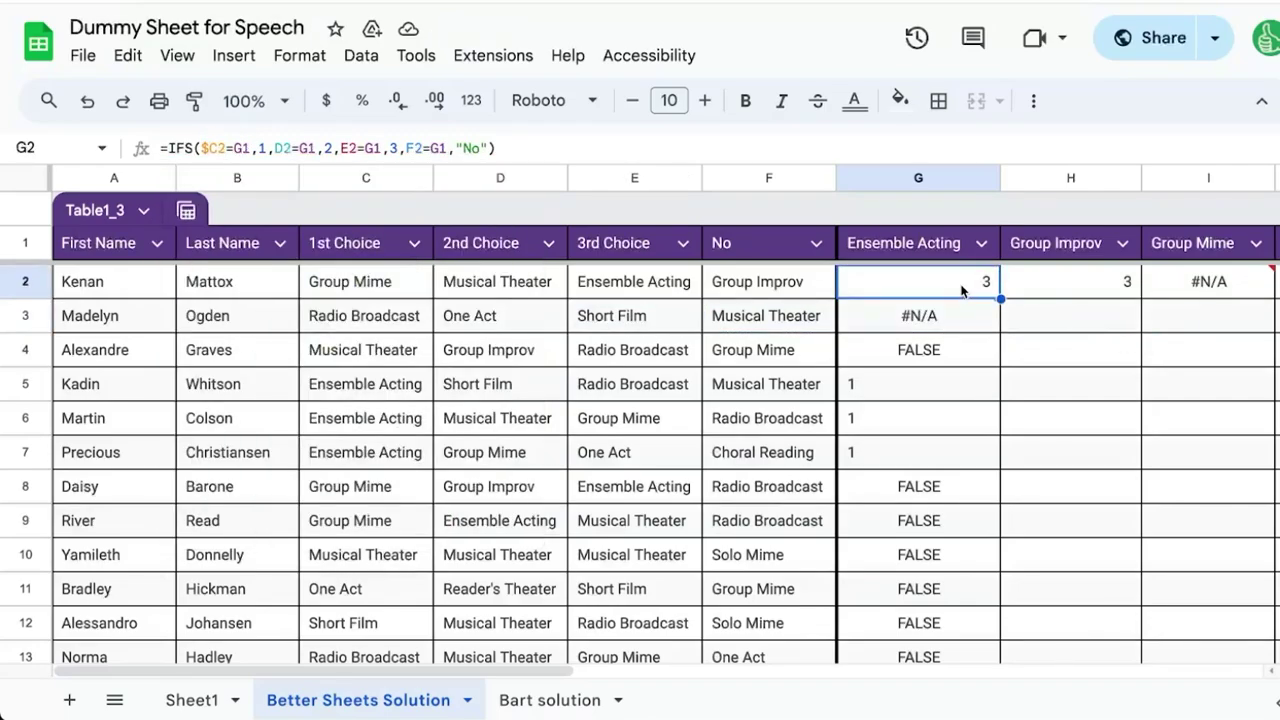
- In G2's IFS formula, change the first condition to $C2=G$1 and the second to $D2=G$1
double_click(963, 288)
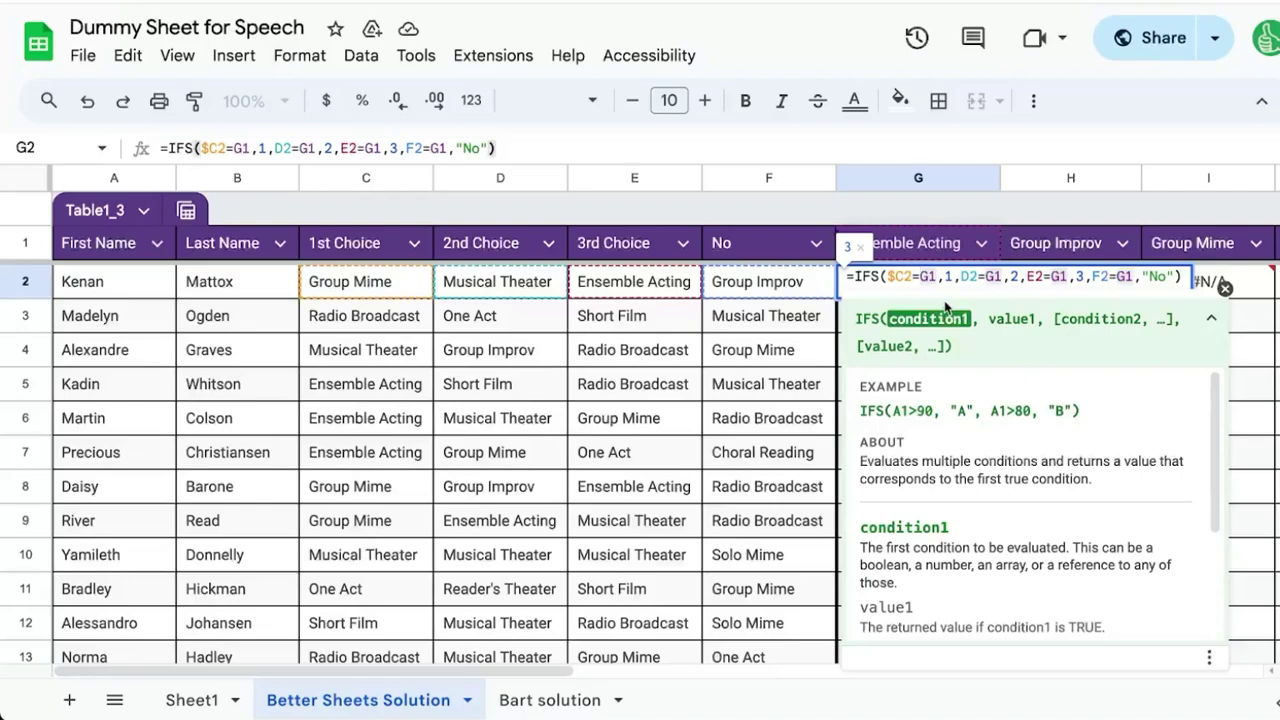
type("$")
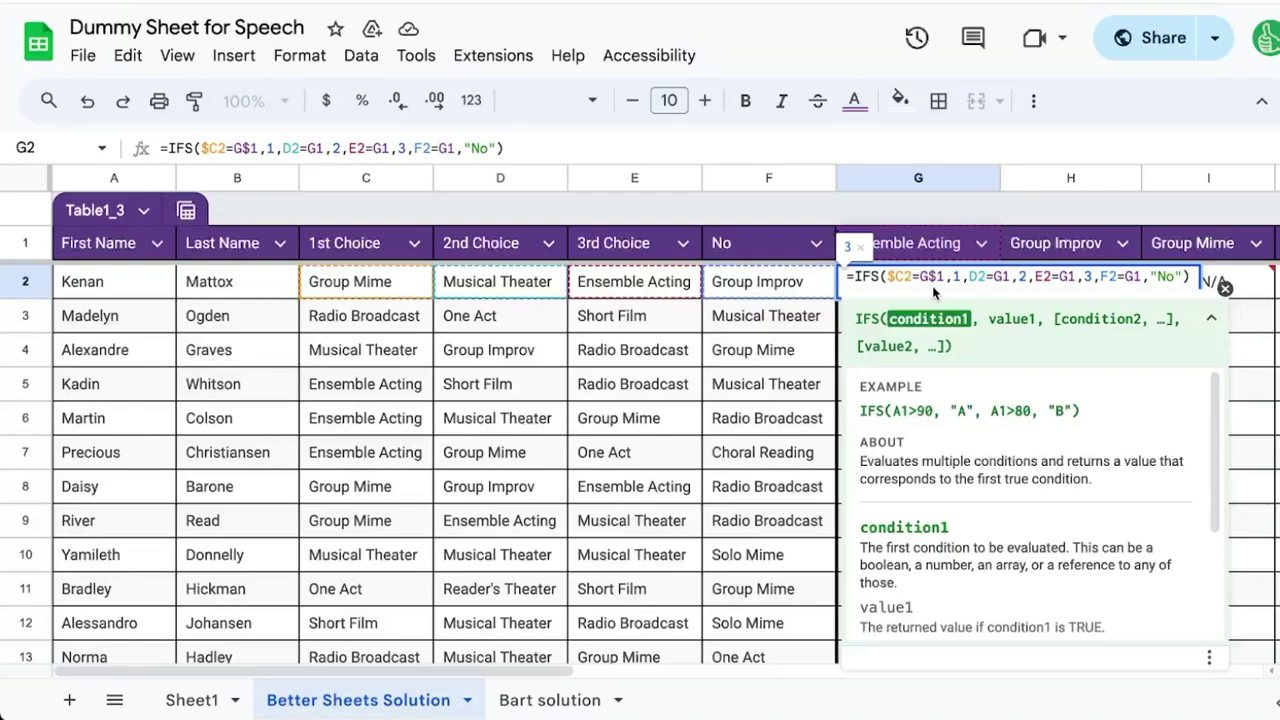
left_click(969, 276)
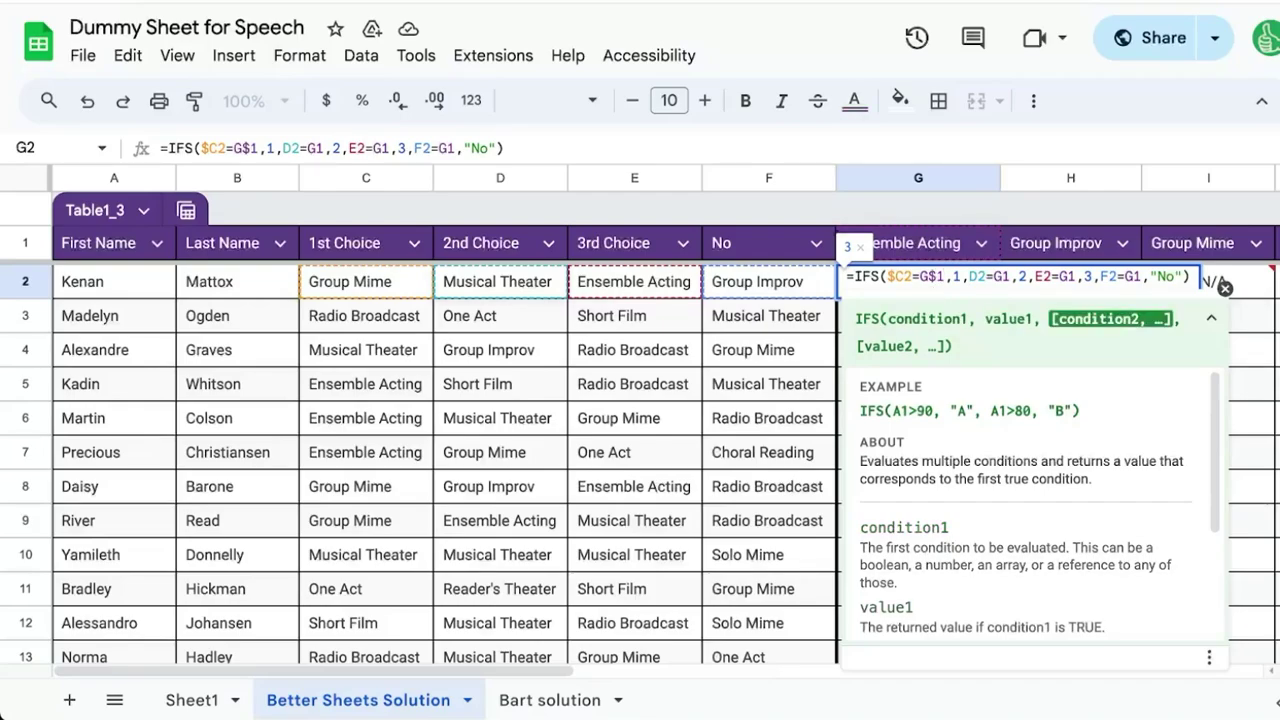
type("$")
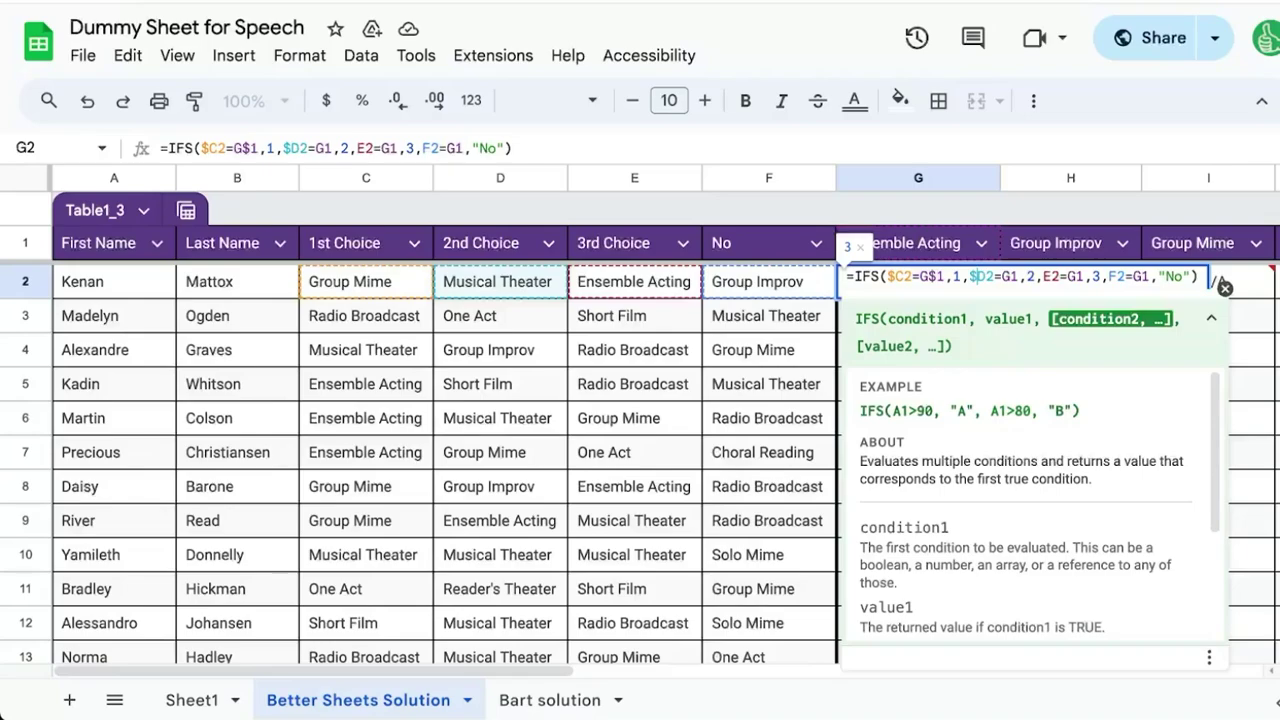
key("Right")
key("Right")
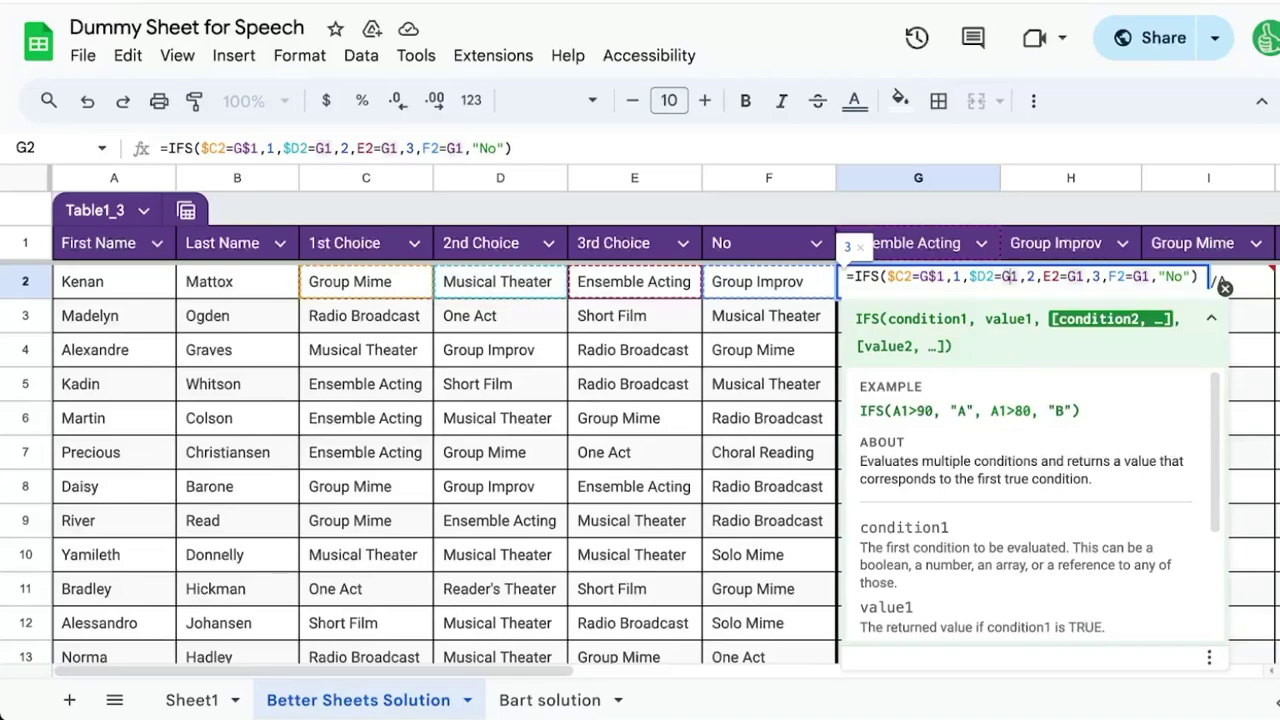
type("$")
- Change the third condition of the IFS formula in G2 to $E2=G$1
key("Right")
key("Right")
key("Right")
key("Right")
type("$")
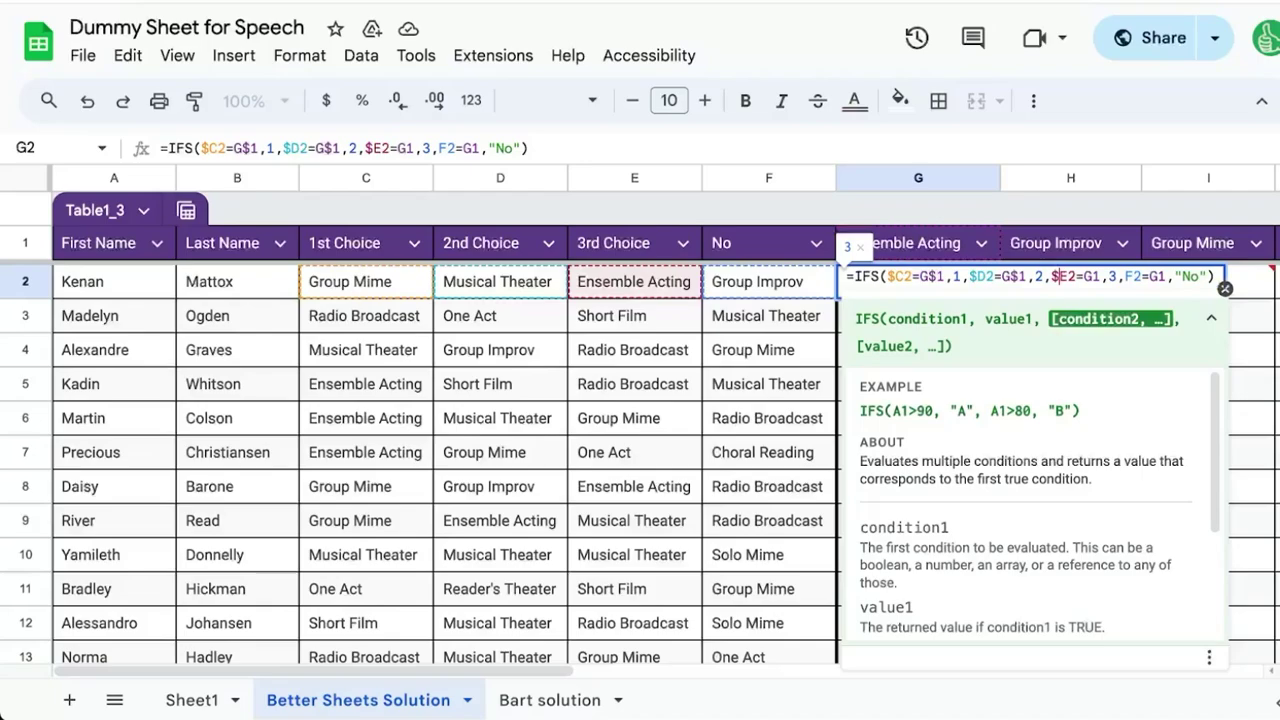
key("Right")
key("Right")
key("Right")
key("Right")
type("$")
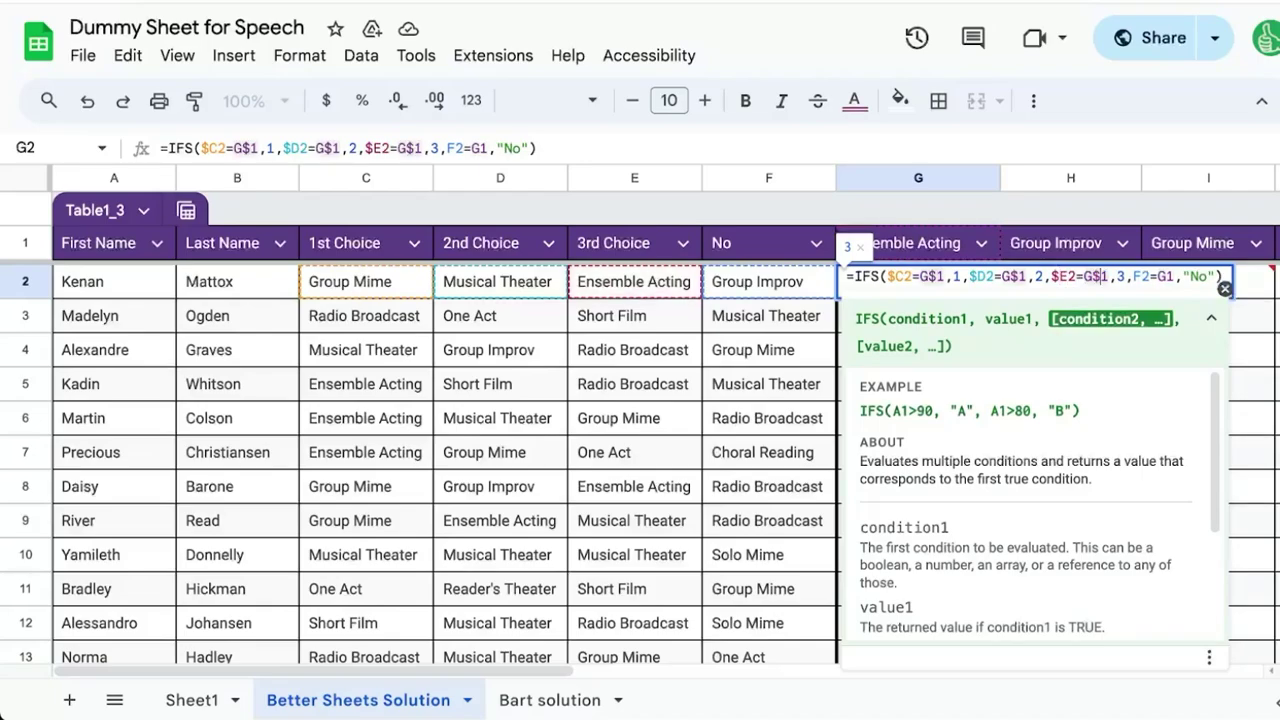
- Change the fourth condition of the IFS formula in G2 to $F2=G$1, and enter the formula
key("Right")
key("Right")
key("Right")
key("Right")
type("$")
key("Right")
key("Right")
key("Right")
key("Right")
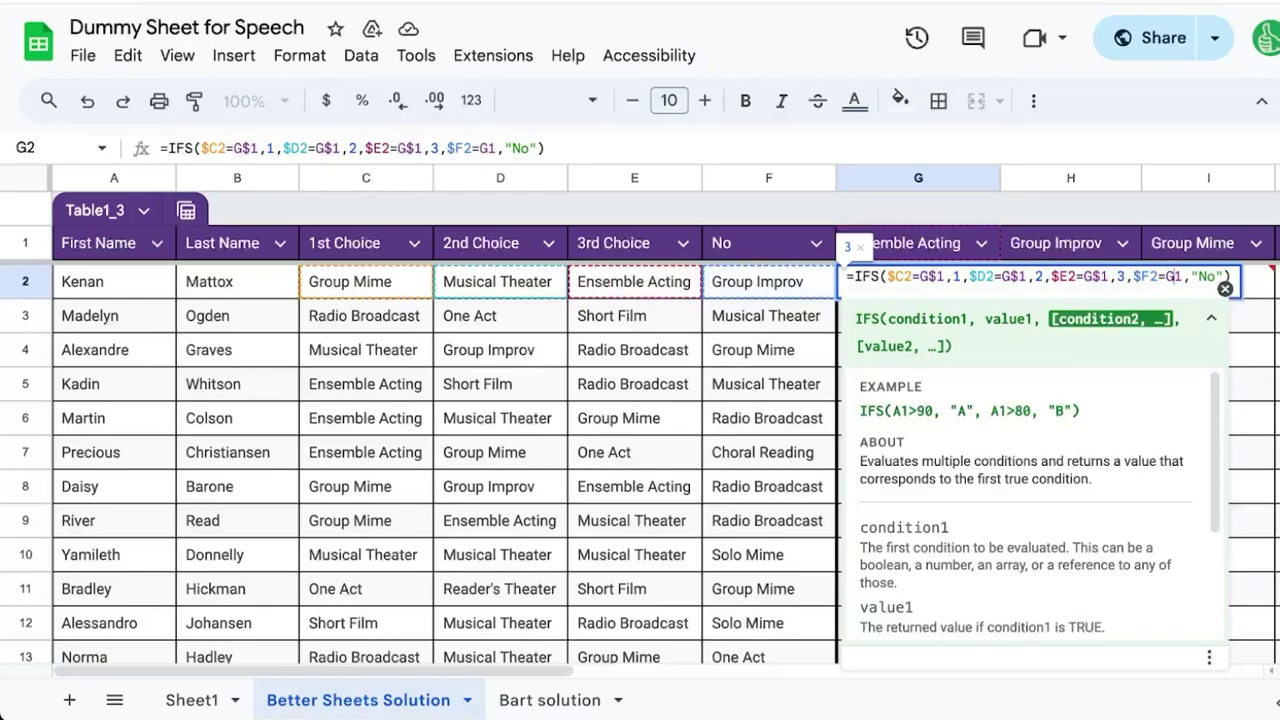
type("$")
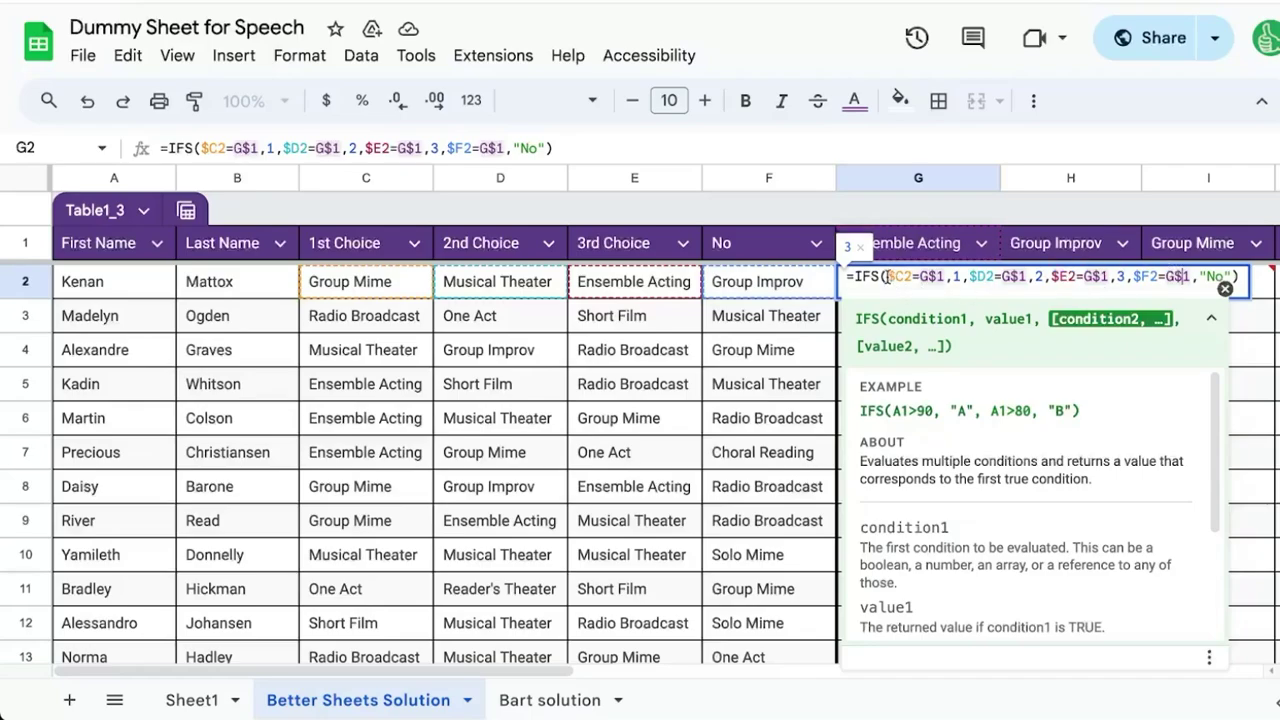
left_click(887, 277)
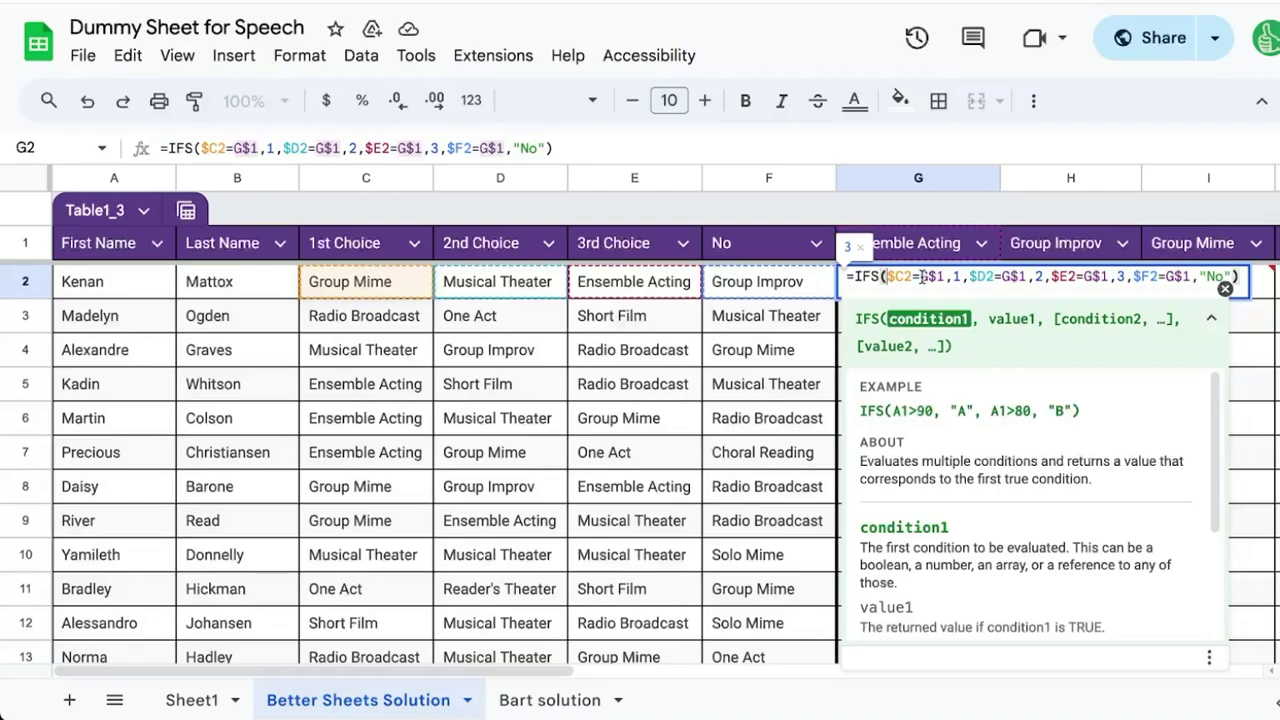
key("ctrl+Return")
- Copy the formula from G2 into G3, G4 and G5 and check the results against the choices in columns C to F
key("ctrl+c")
key("Down")
key("Down")
key("Down")
key("ctrl+v")
key("ctrl+Up")
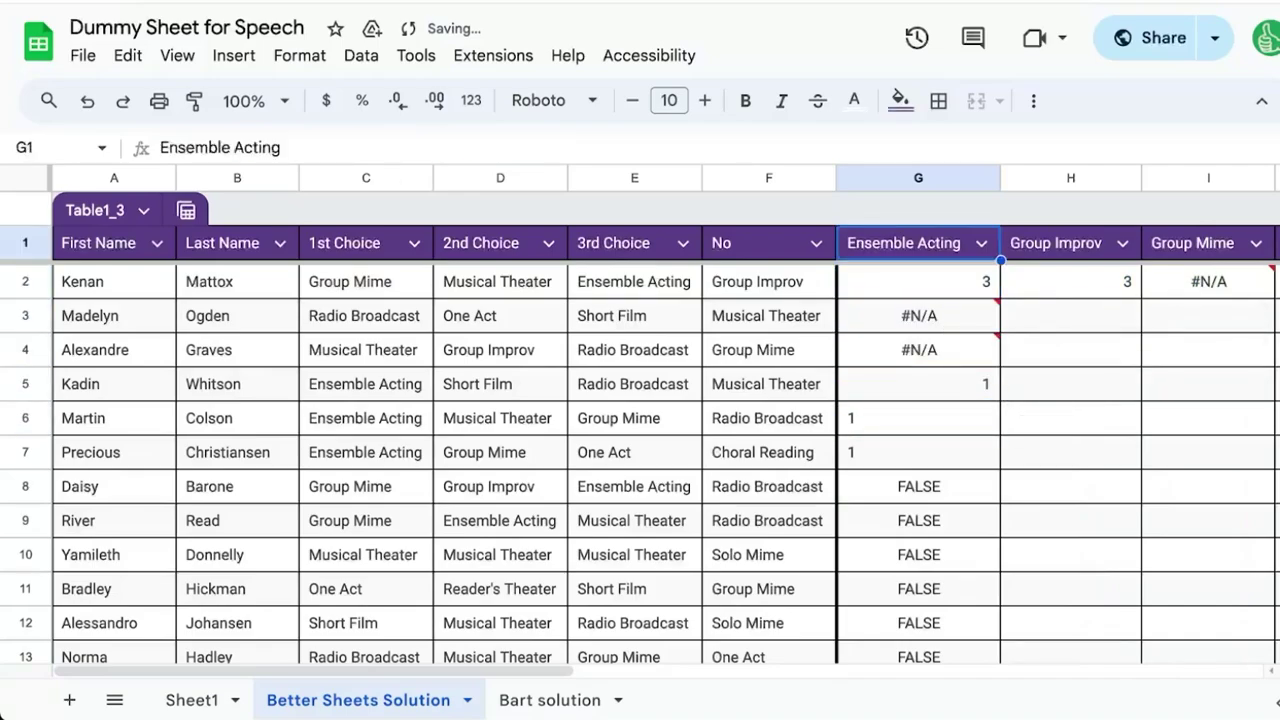
key("Down")
key("Down")
left_click_drag(394, 330, 747, 332)
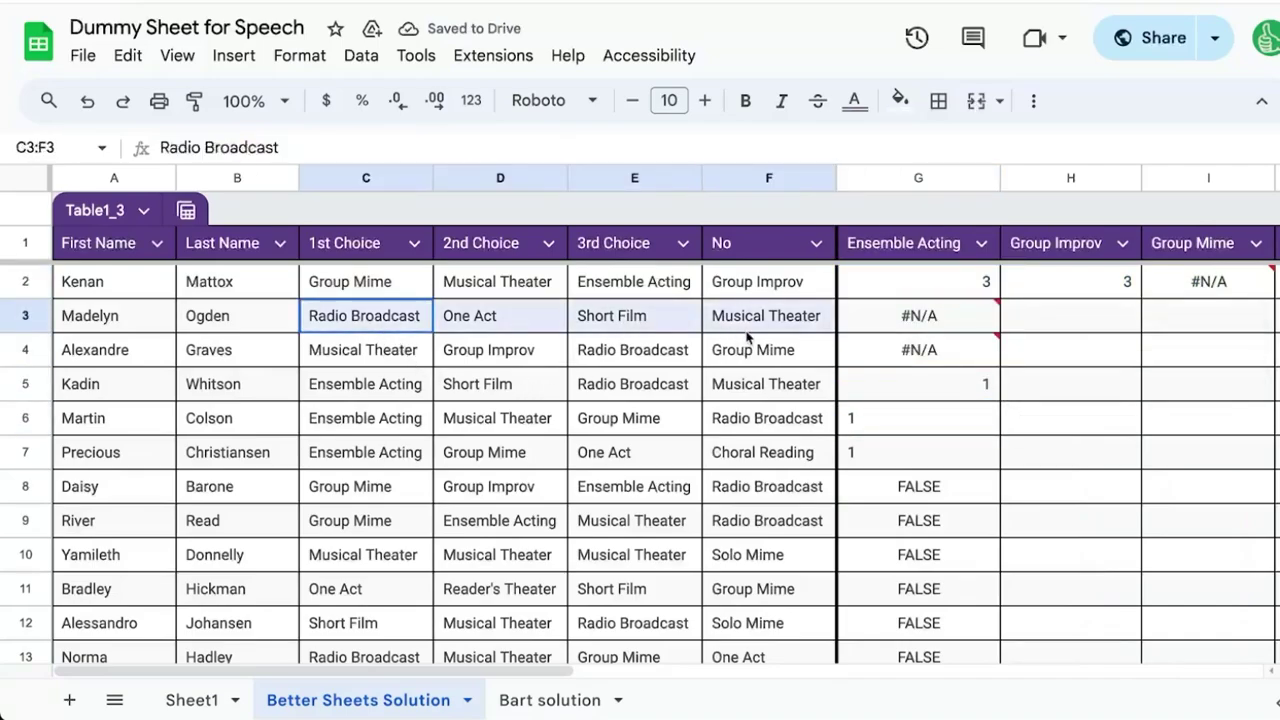
left_click_drag(420, 348, 690, 346)
left_click_drag(393, 398, 748, 409)
left_click_drag(943, 391, 940, 288)
- Copy the formula with locked references from G2 into H2, I2 and J2
scroll(793, 288, "right", 2)
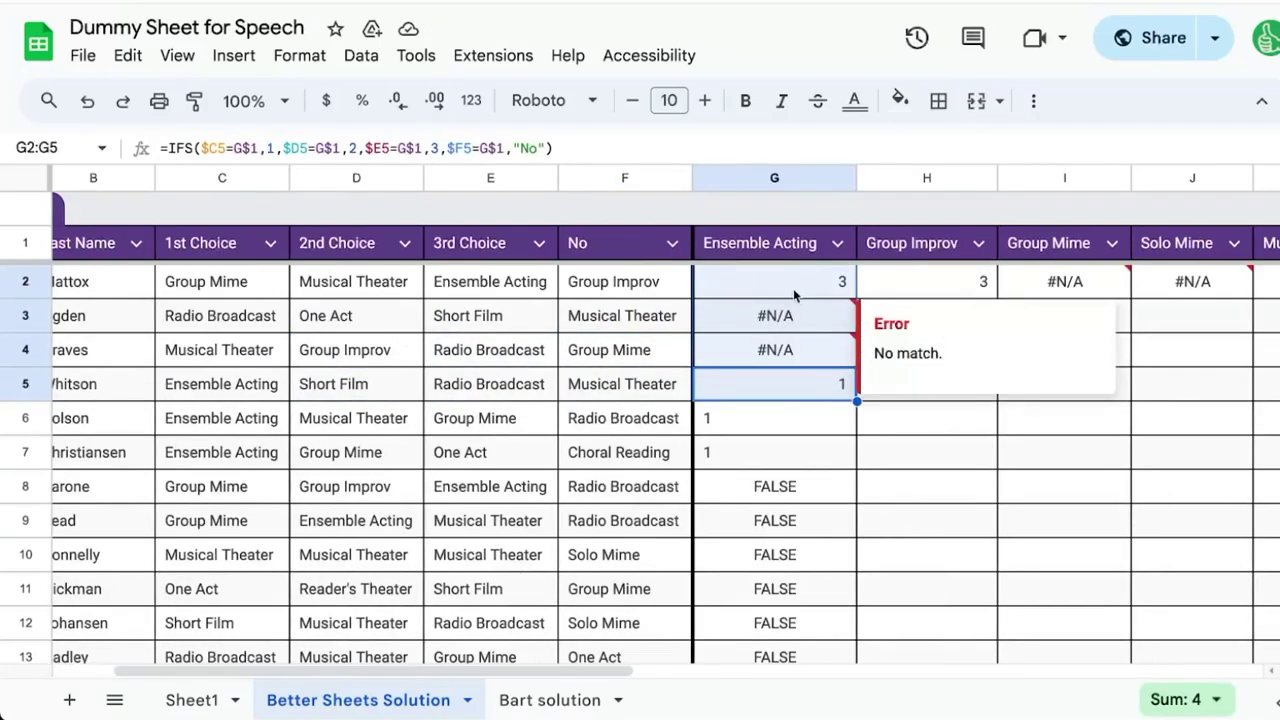
key("Right")
key("Right")
key("Right")
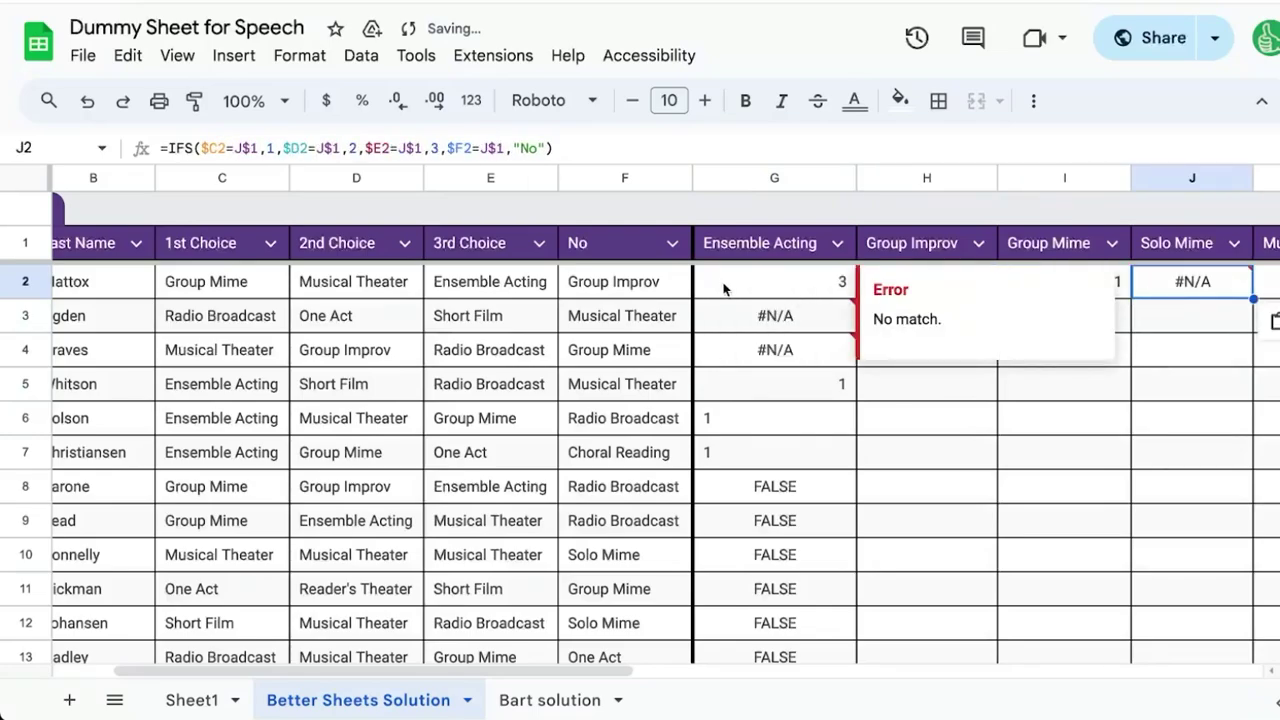
- Compare the cell references of the formulas in G2, H2 and I2
left_click(609, 293)
left_click(822, 284)
double_click(822, 284)
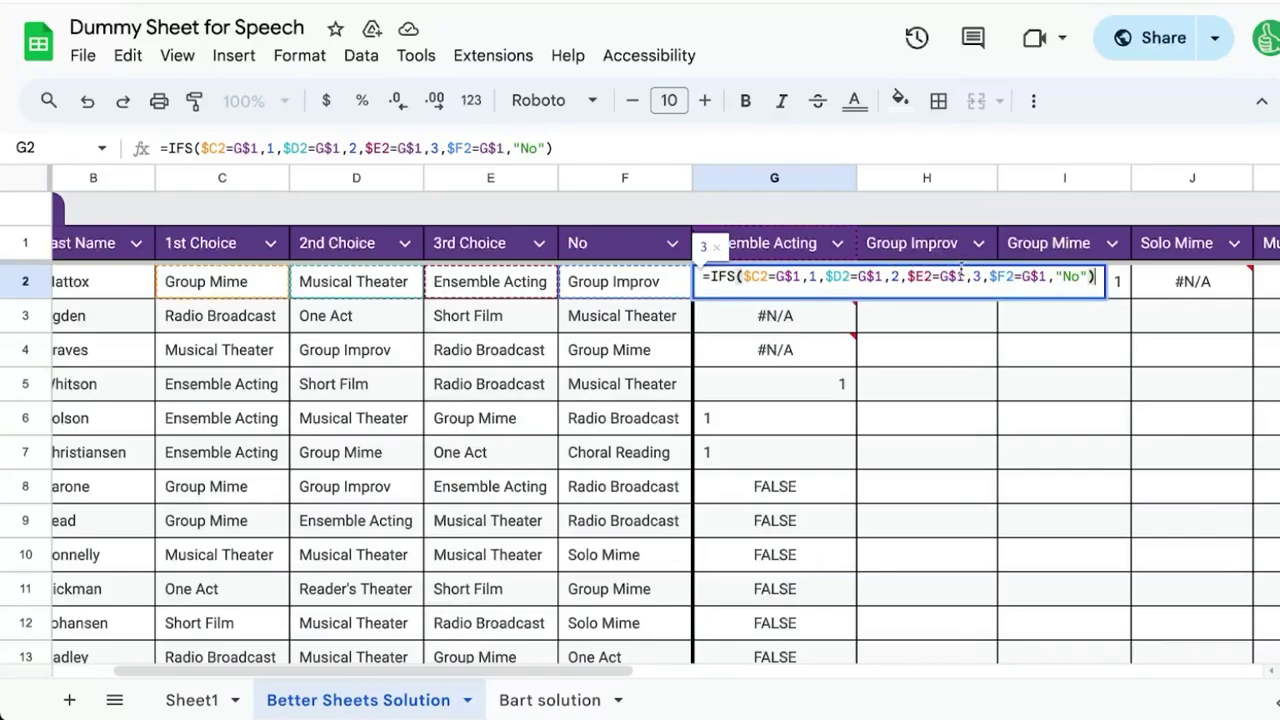
left_click(930, 282)
double_click(932, 285)
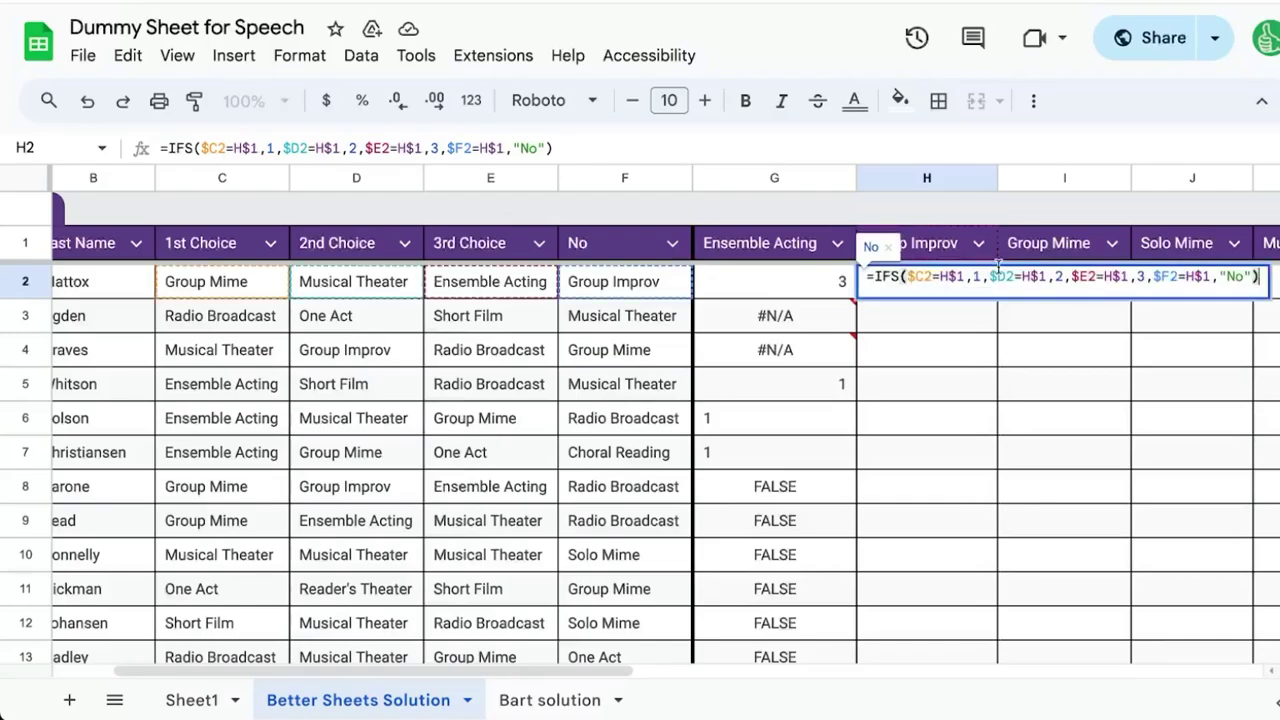
left_click(1064, 243)
double_click(1064, 282)
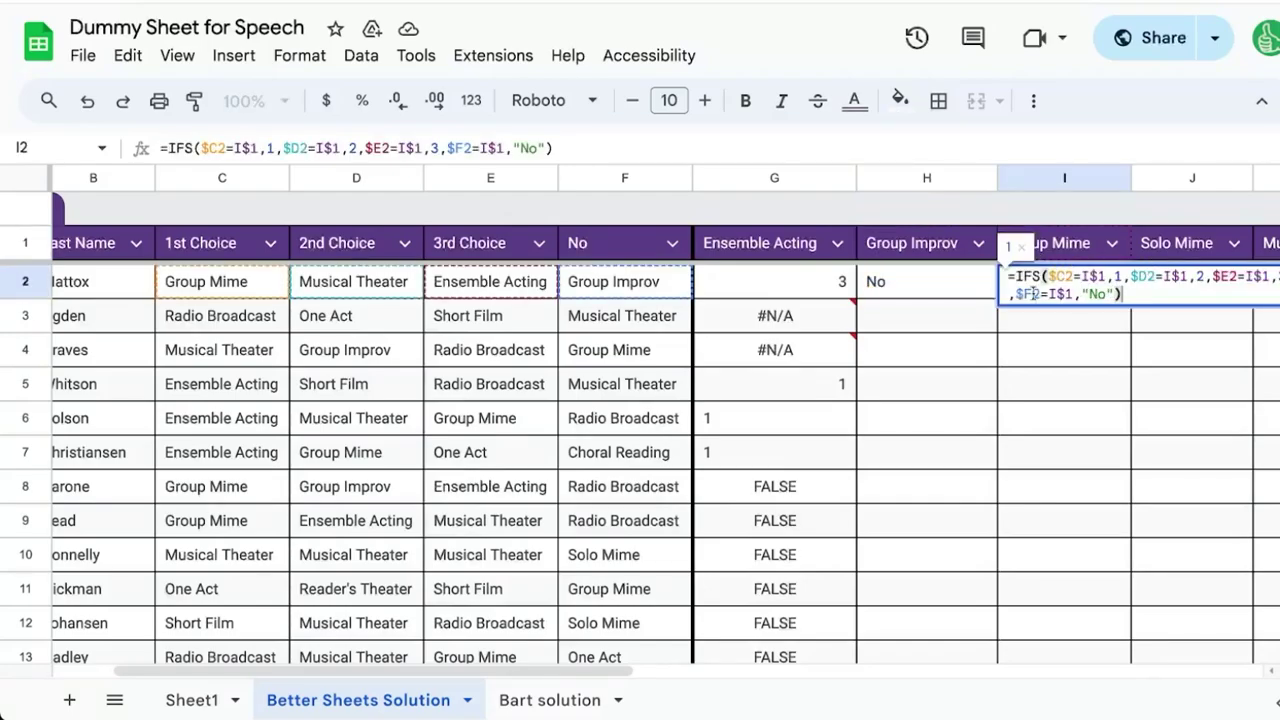
- Fill the G2 formula across row 2 through the Choral Reading column, G2:Q2
left_click(814, 290)
scroll(812, 298, "right", 5)
scroll(811, 296, "right", 8)
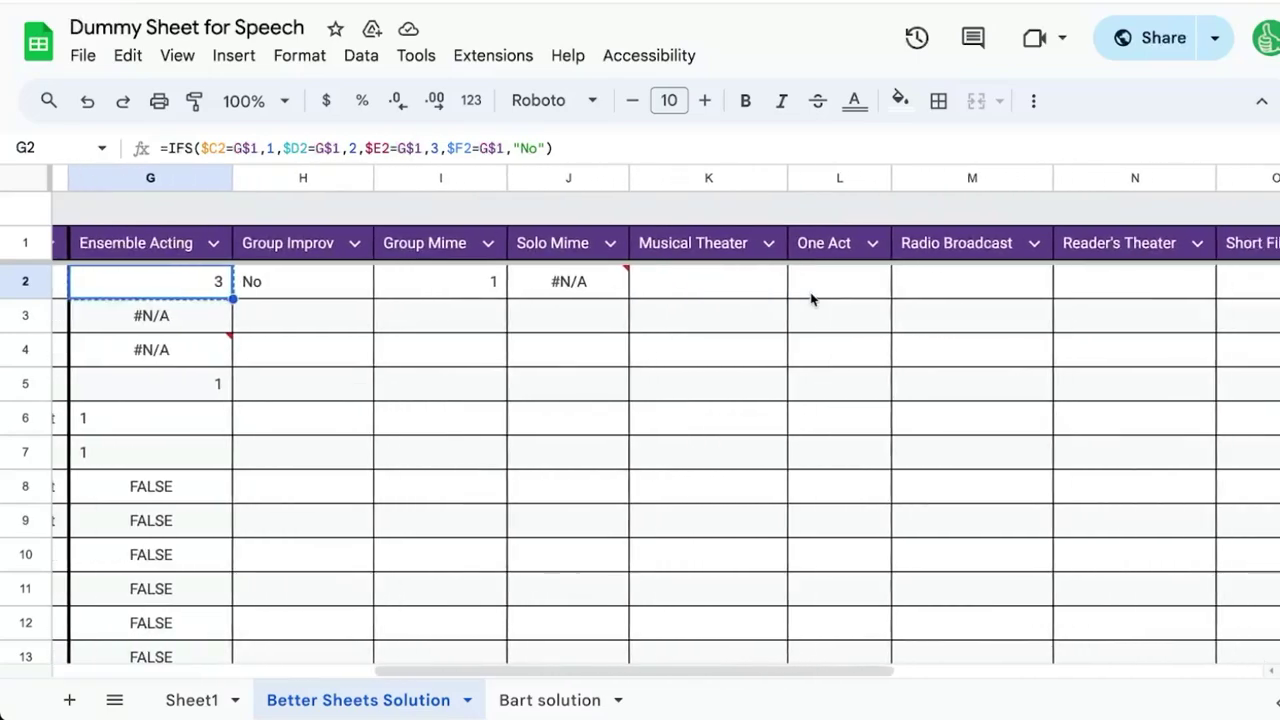
left_click(992, 295, "shift")
key("ctrl+v")
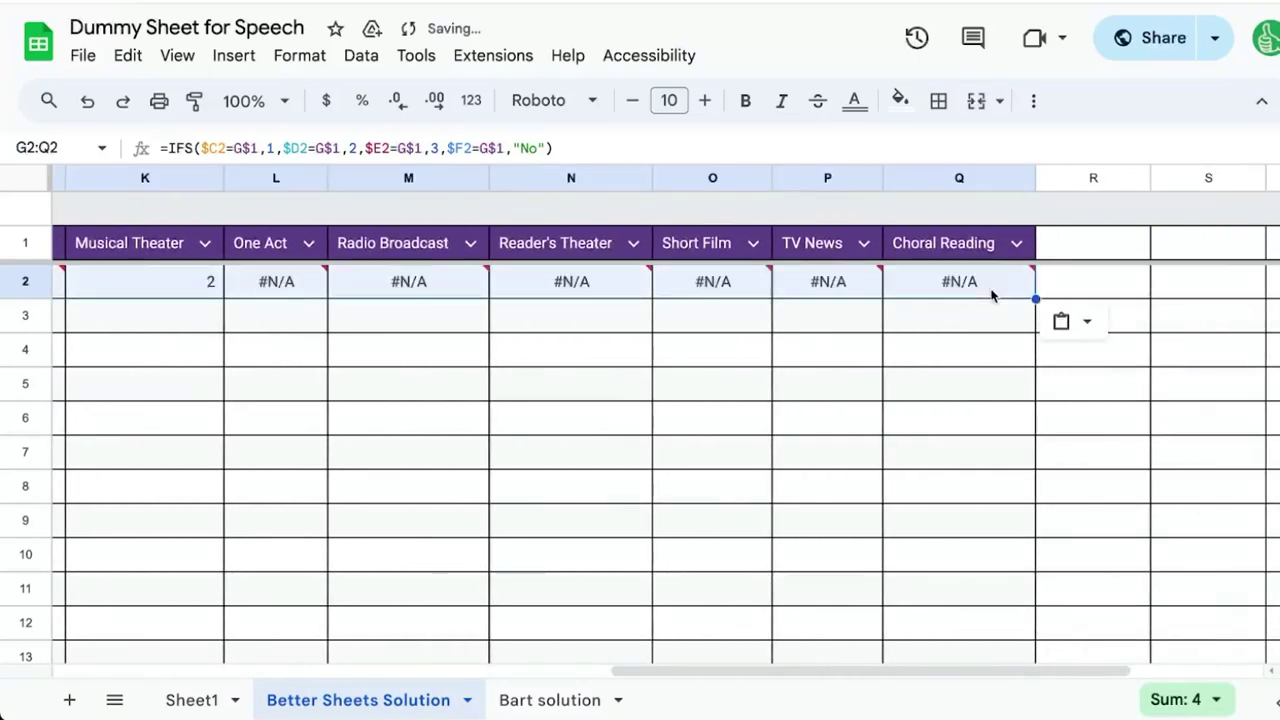
- Copy the formulas in G2:Q2 down all the student rows
scroll(991, 291, "left", 8)
left_click(349, 277)
scroll(600, 290, "right", 10)
left_click(700, 300, "shift")
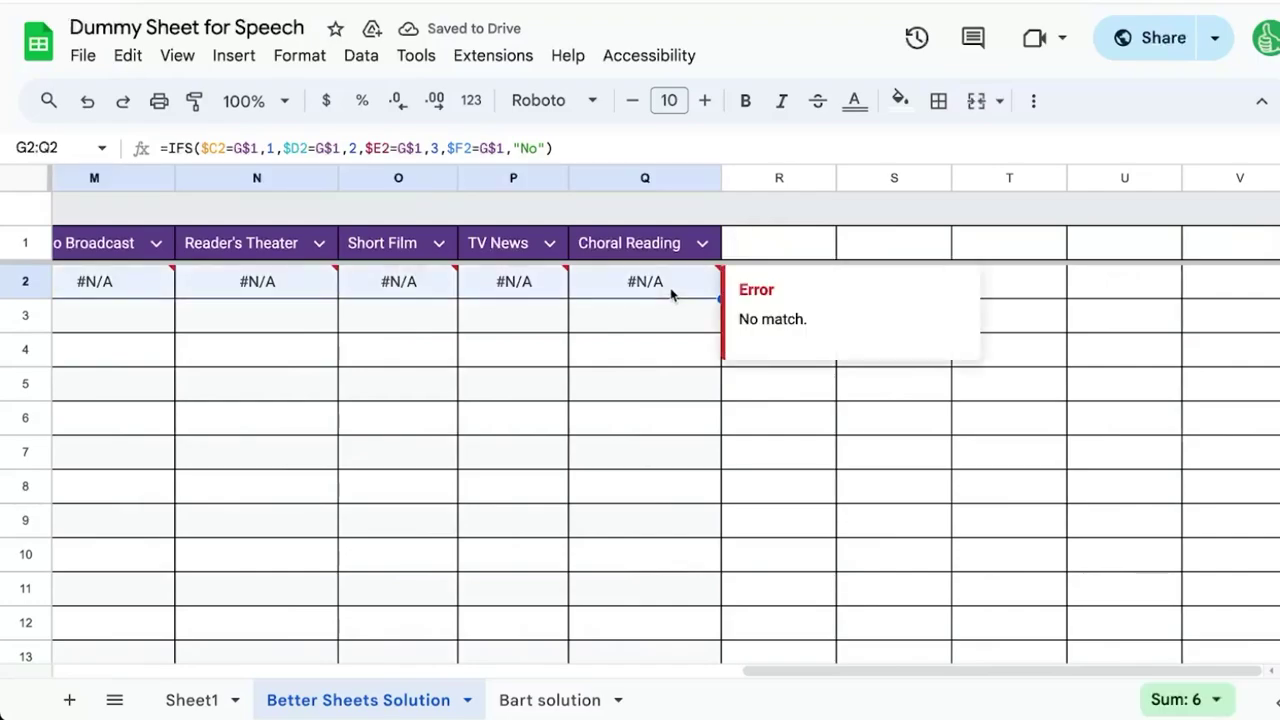
scroll(671, 295, "left", 6)
key("ctrl+shift+Down")
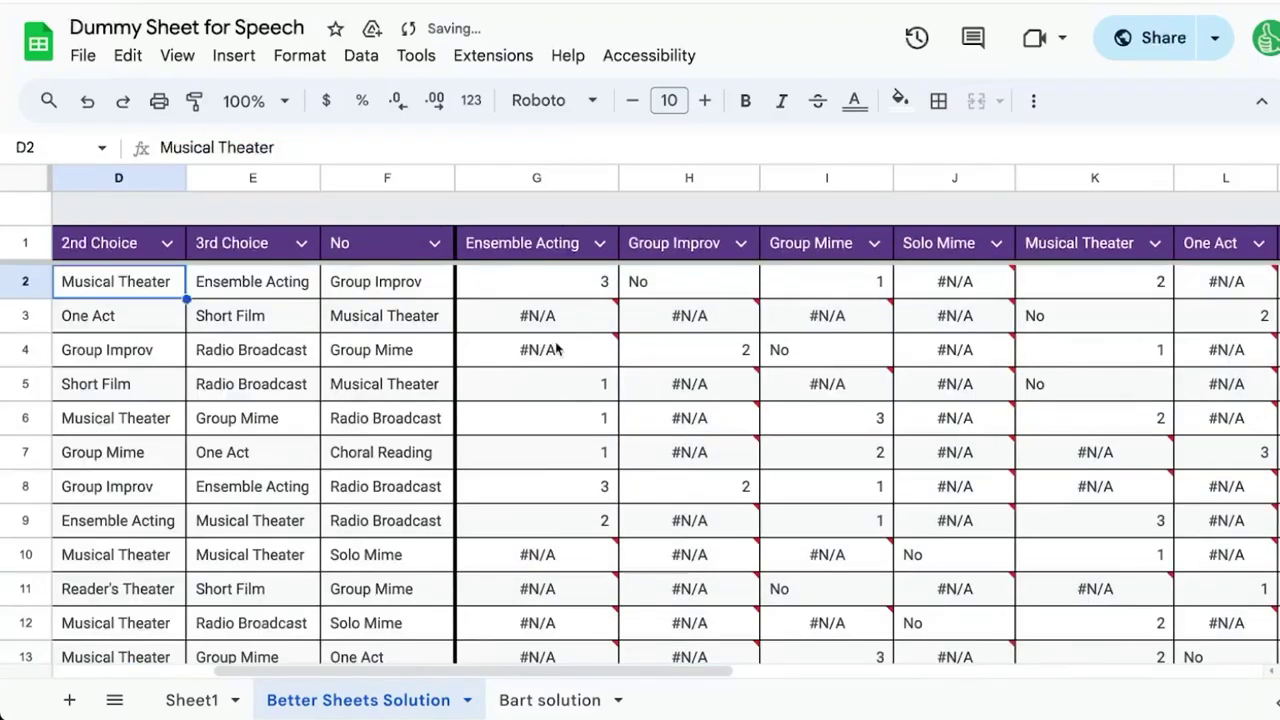
- Examine the Ensemble Acting result in G3 against that student's choices in C3:F3
scroll(404, 304, "left", 5)
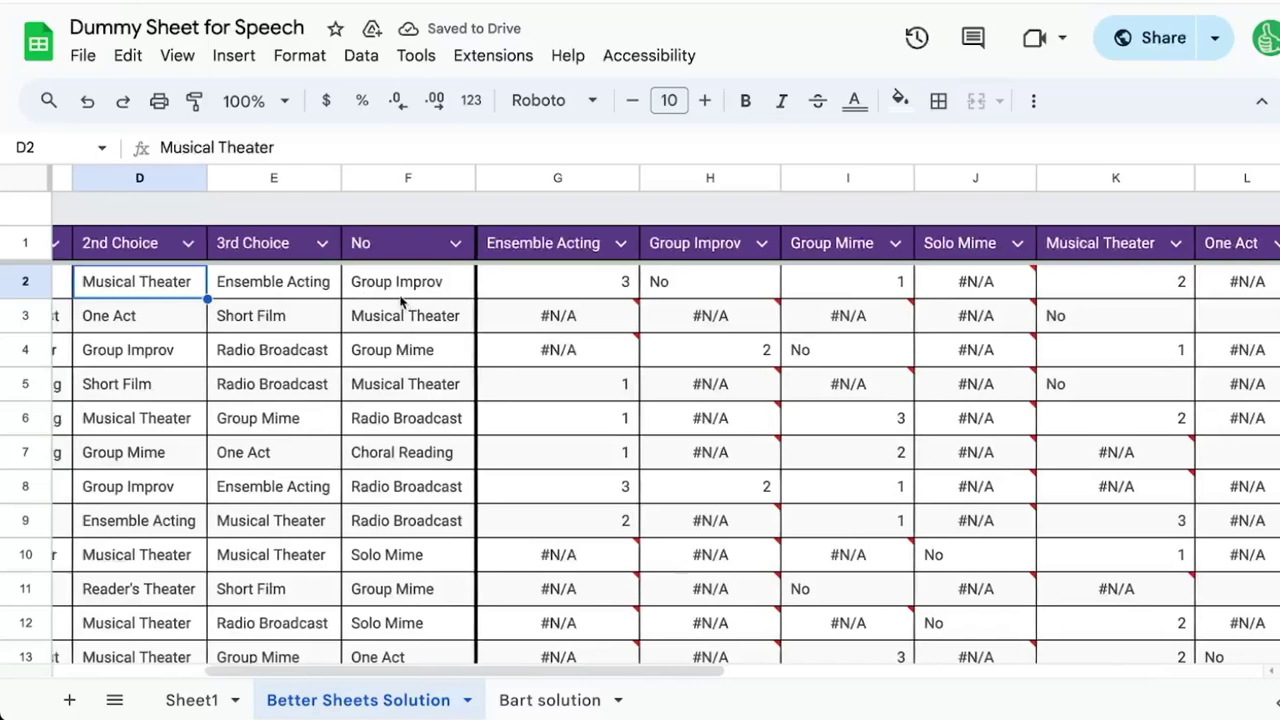
left_click(940, 328)
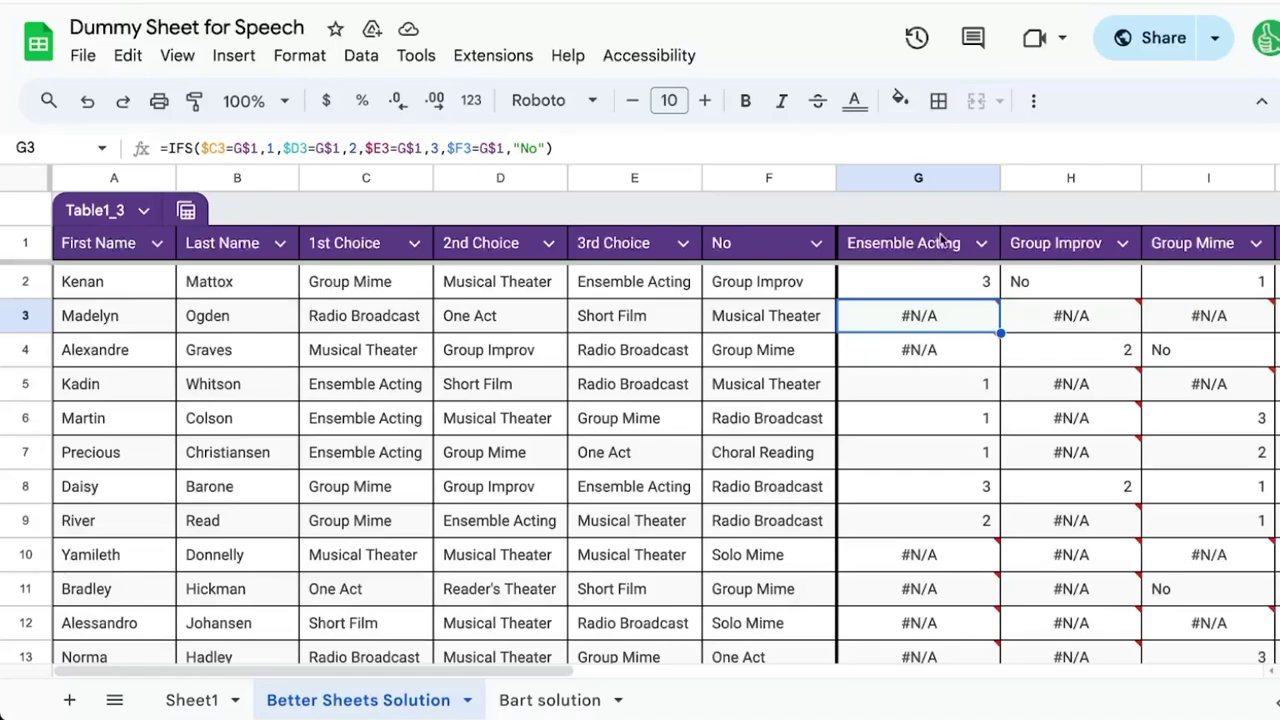
left_click_drag(388, 326, 808, 330)
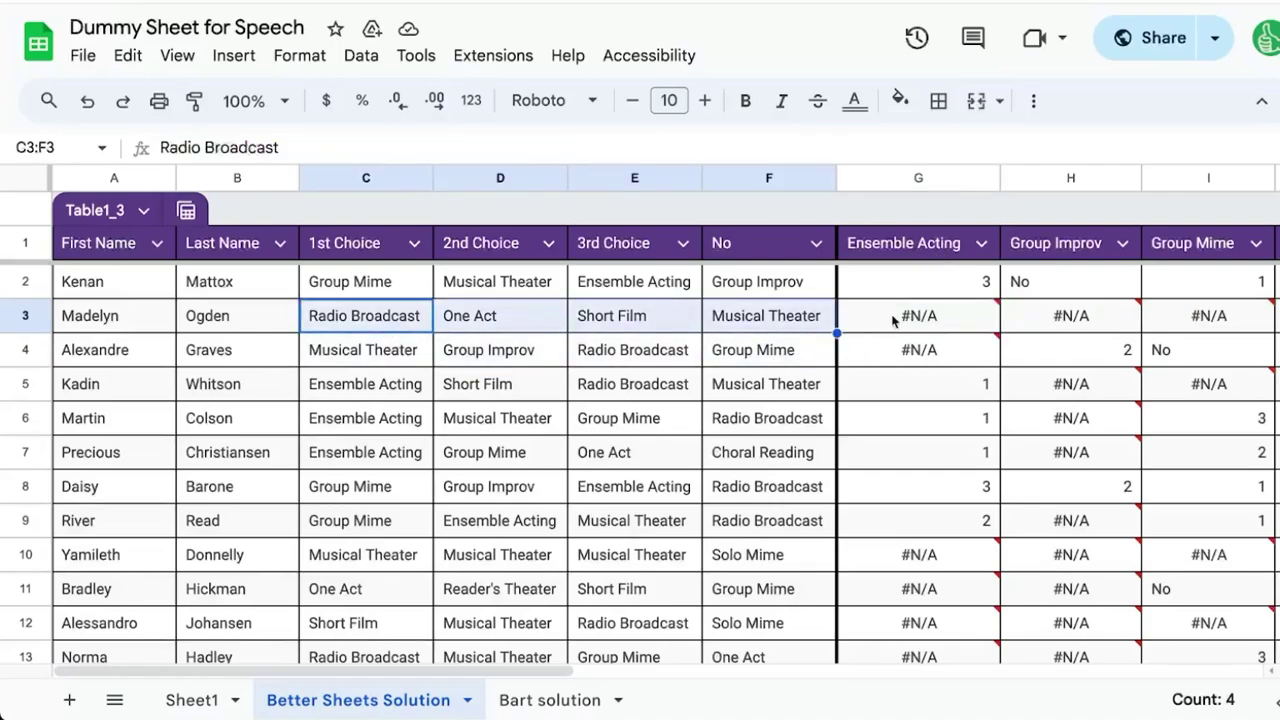
- Wrap the IFS formula in G2 in IFNA with "No Match" as the fallback value, and enter it
double_click(953, 283)
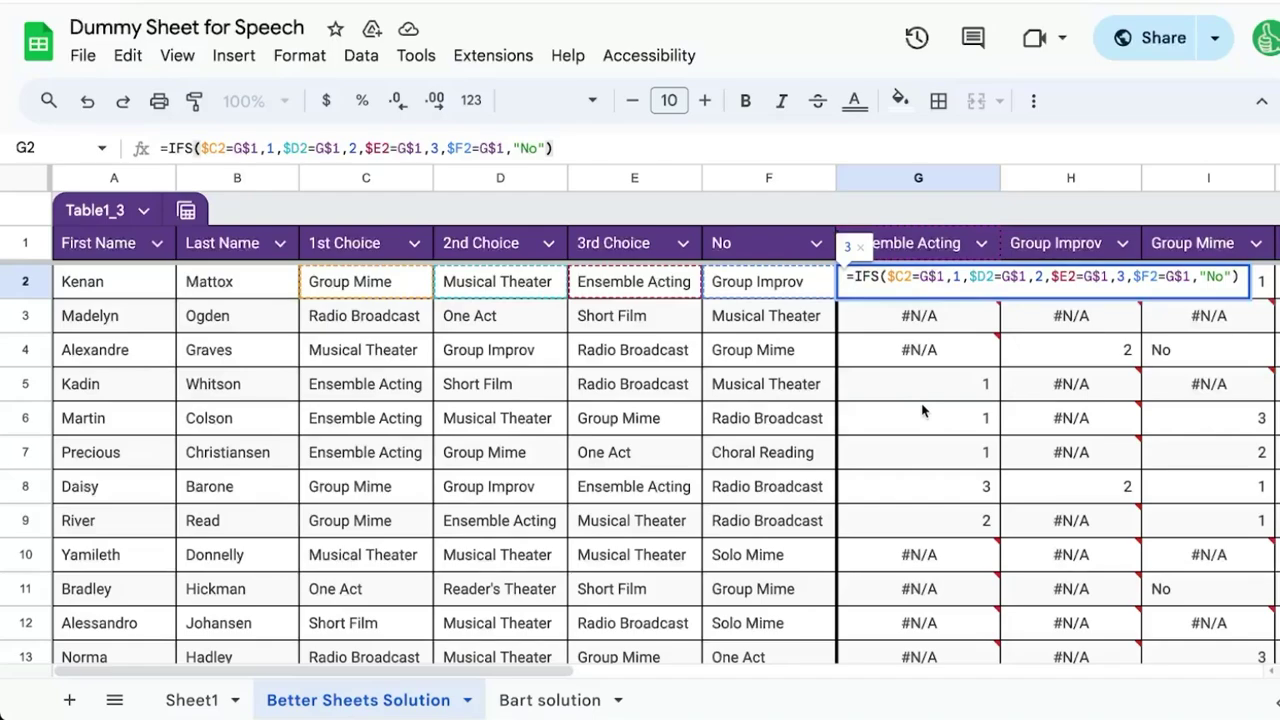
left_click(856, 277)
type("IFNA")
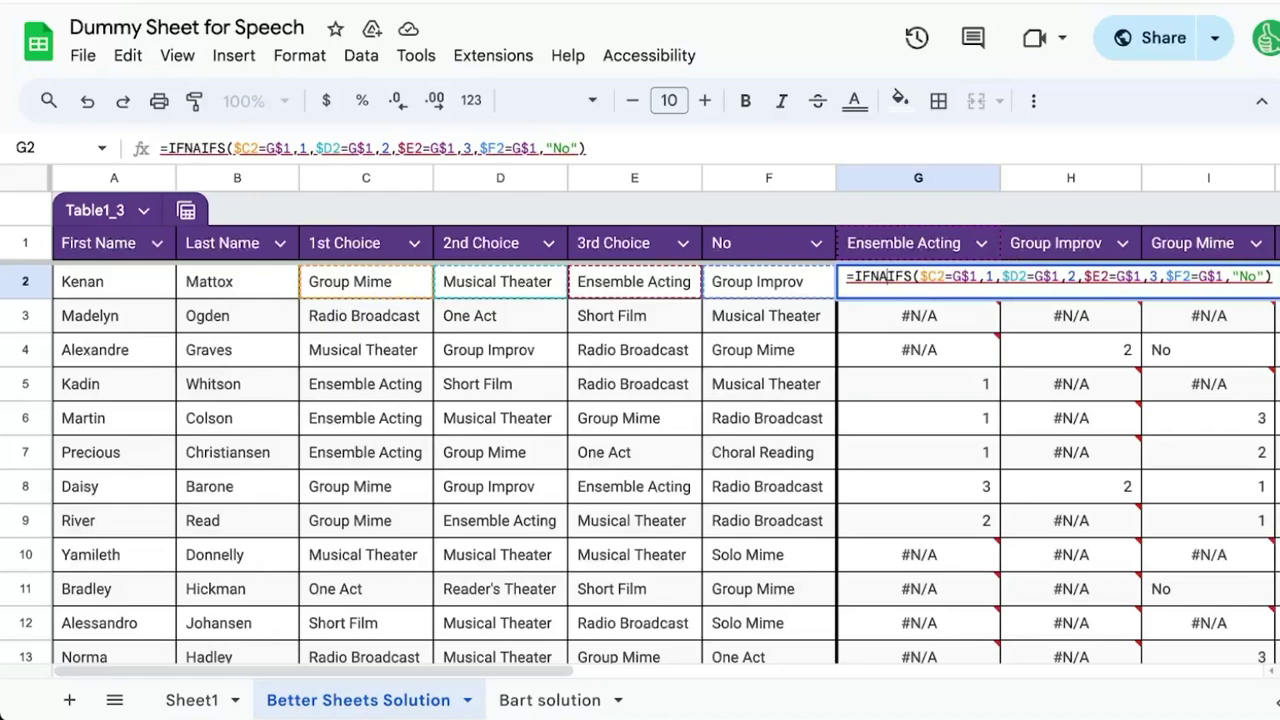
type("(")
key("End")
type(",")
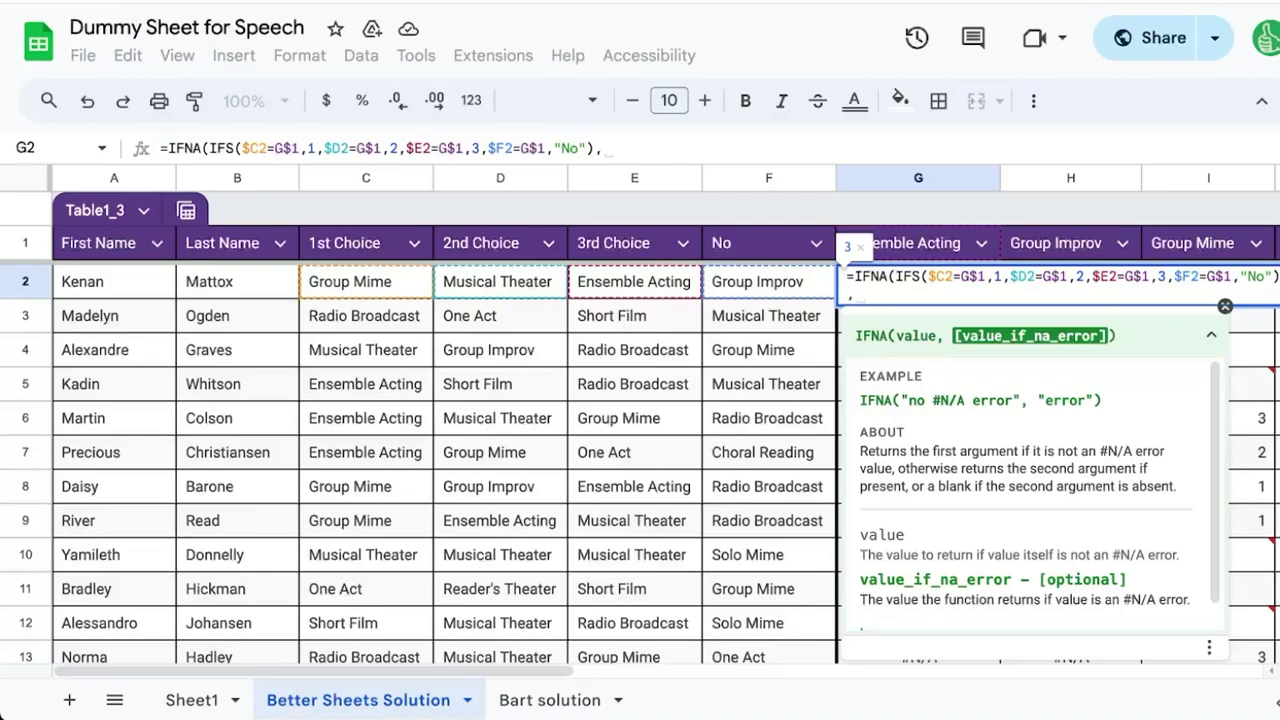
type("\"No")
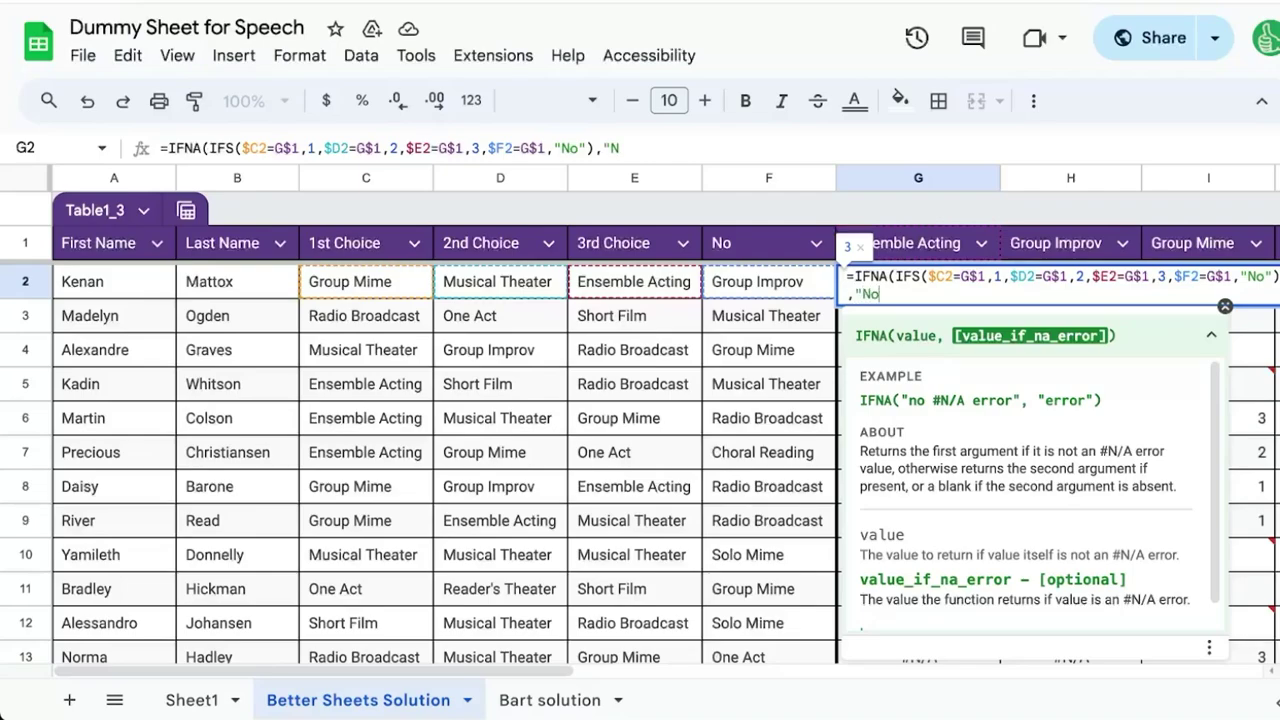
type(" Match\")")
key("Return")
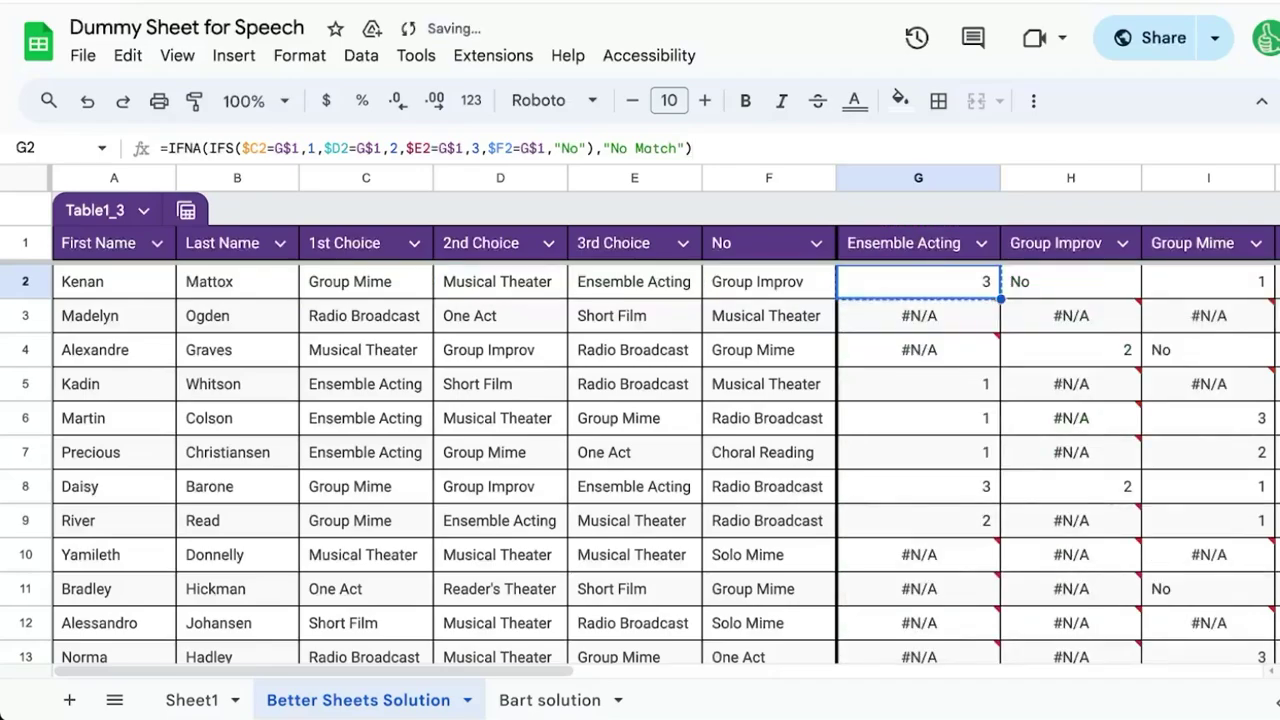
- Copy the G2 IFNA formula with the "No Match" fallback down the Ensemble Acting column to row 31
key("ctrl+shift+Down")
key("ctrl+v")
- Examine the Ensemble Acting result in G21 against that student's choices in C21:F21
left_click(894, 317)
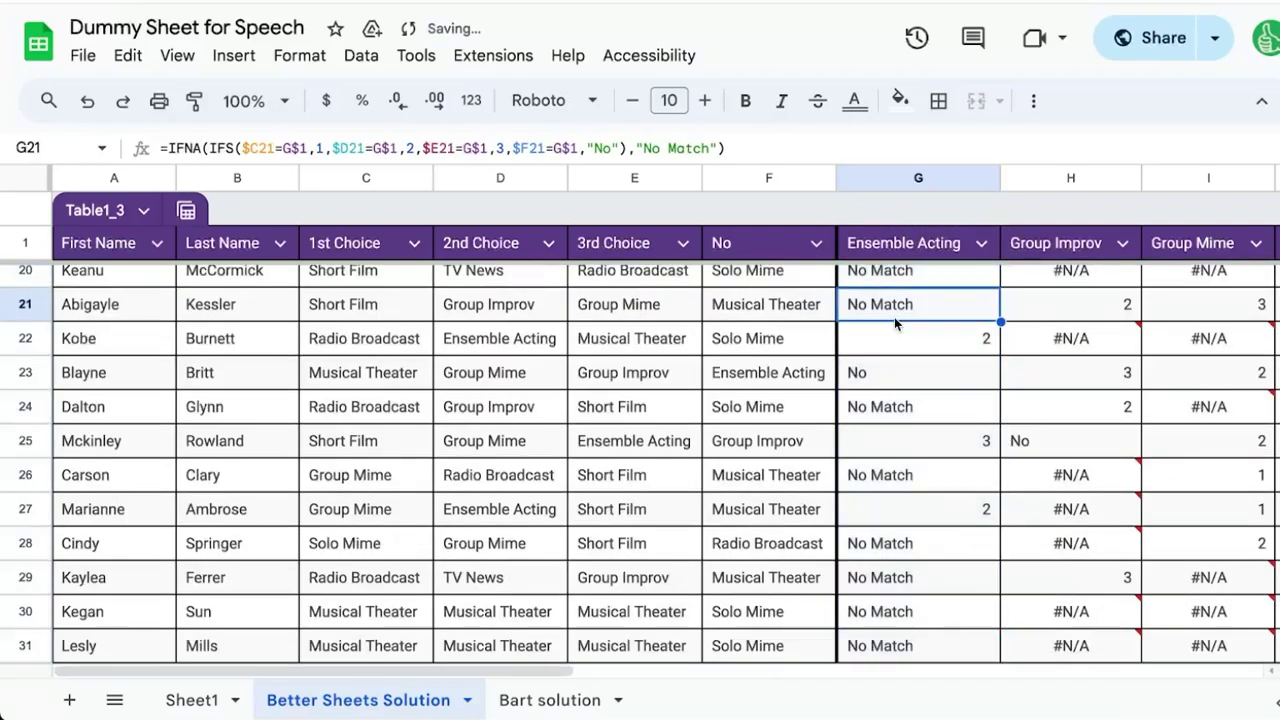
scroll(893, 320, "up", 2)
left_click_drag(365, 395, 792, 392)
scroll(789, 397, "right", 1)
left_click(789, 400)
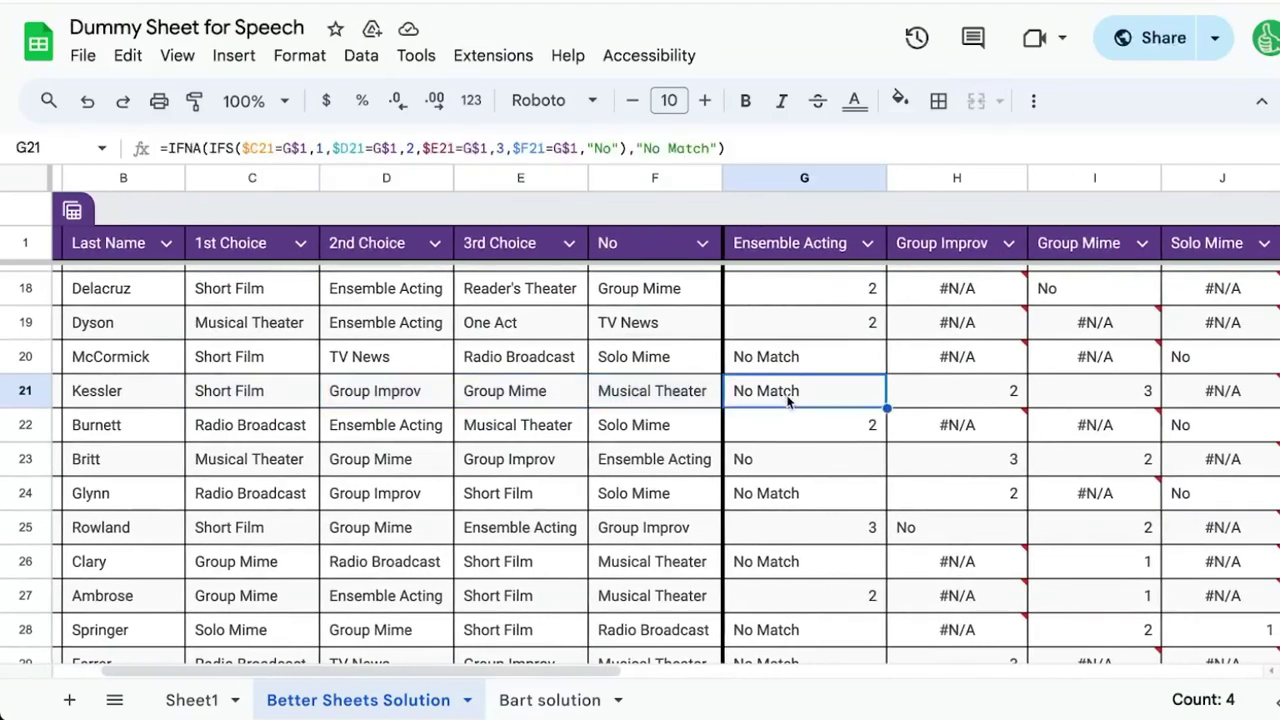
- Paste the IFNA formula with the "No Match" fallback into all activity columns and student rows, G2:Q31
scroll(789, 400, "up", 6)
left_click(811, 280)
key("ctrl+shift+Right")
key("ctrl+shift+Down")
type("=IFNA(IFS($C2=G$1,1,$D2=G$1,2,$E2=G$1,3,$F2=G$1,\"No\"),\"No Match\")")
key("Left")
key("Left")
key("Right")
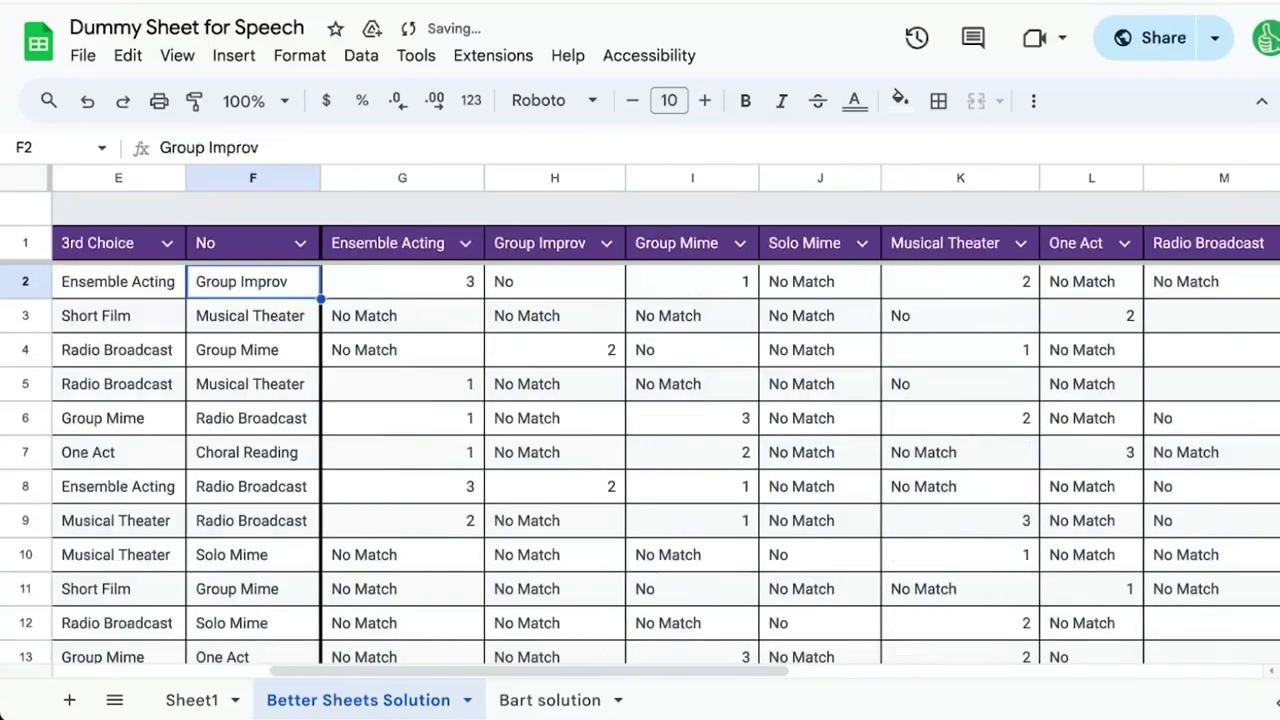
key("Left")
key("Left")
key("Left")
key("Left")
key("Left")
key("Right")
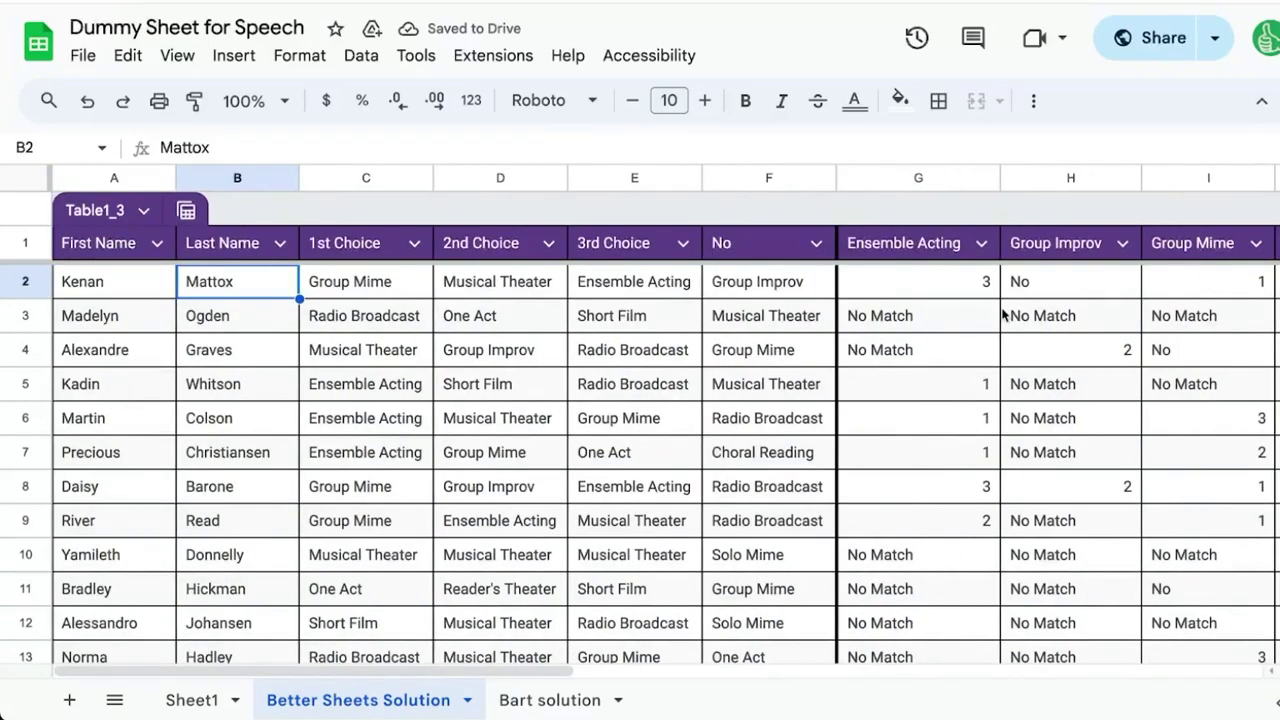
- Remove the "No Match" text from the IFNA formula in G2, leaving the fallback after the comma empty, and enter it
left_click(934, 285)
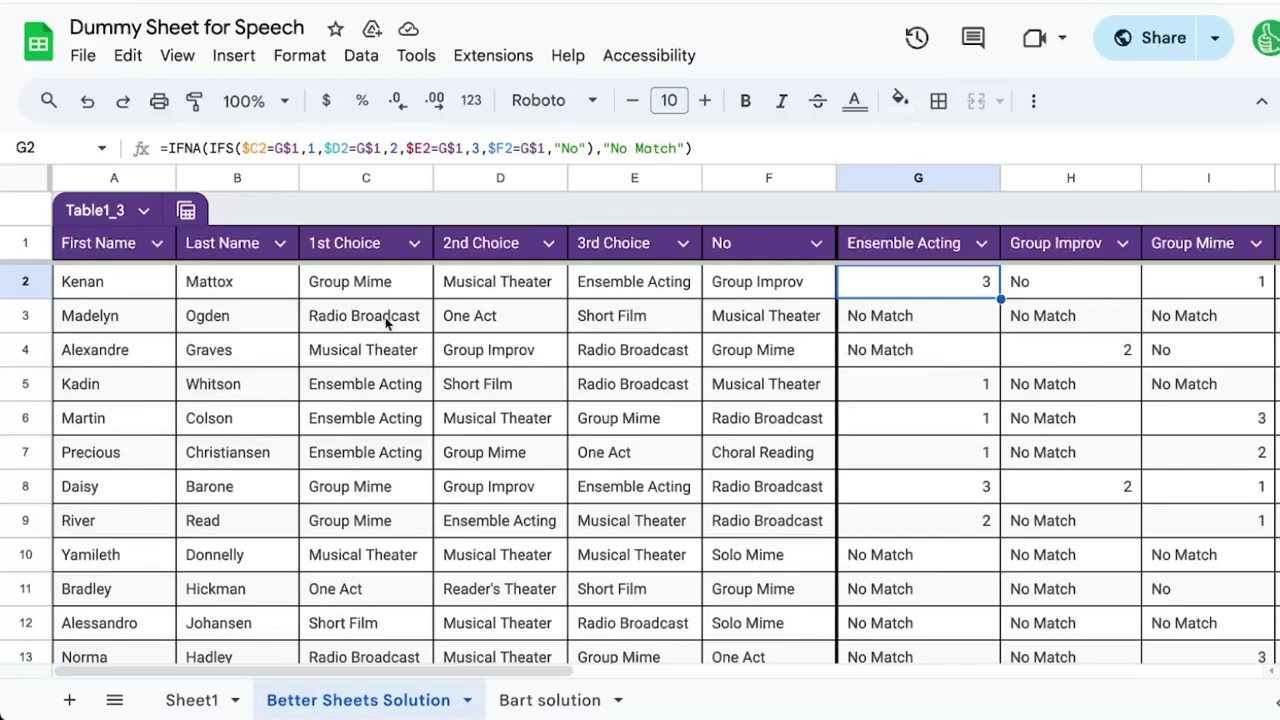
double_click(860, 290)
left_click_drag(859, 293, 937, 292)
key("BackSpace")
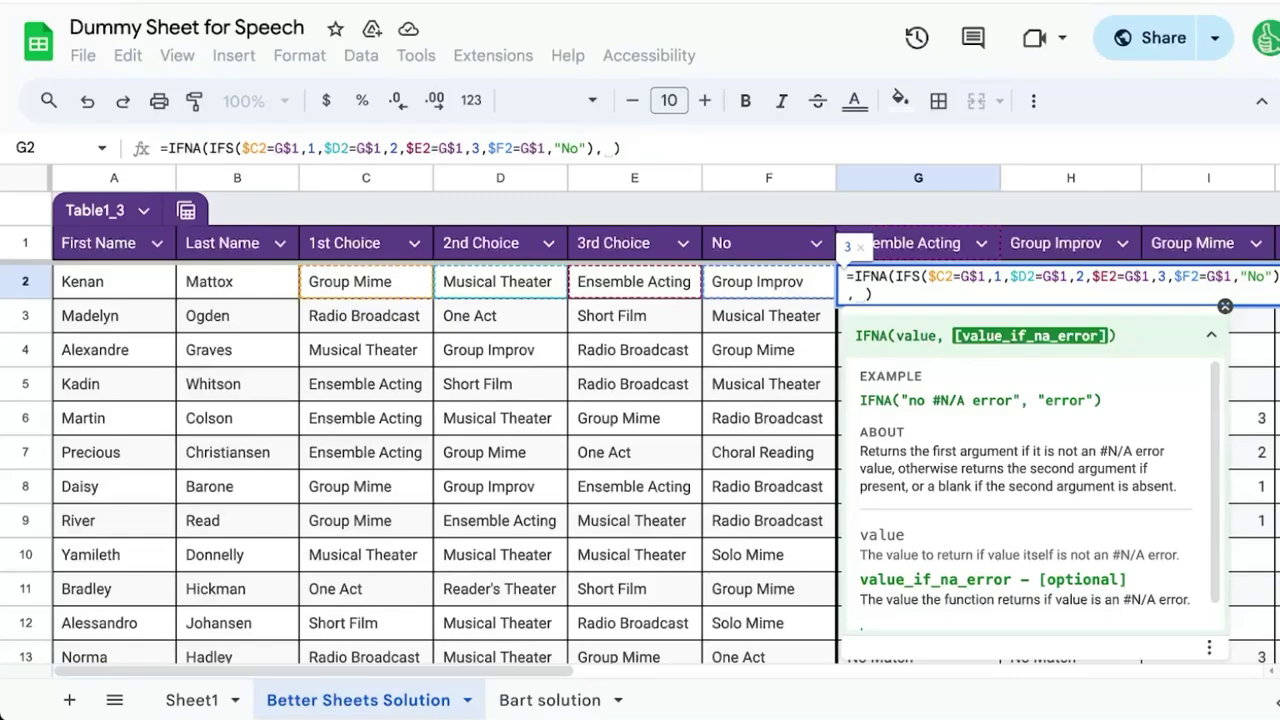
key("Return")
- Copy the G2 formula with the empty fallback down the Ensemble Acting column, G2:G31
key("Up")
key("ctrl+c")
key("ctrl+shift+Down")
key("ctrl+v")
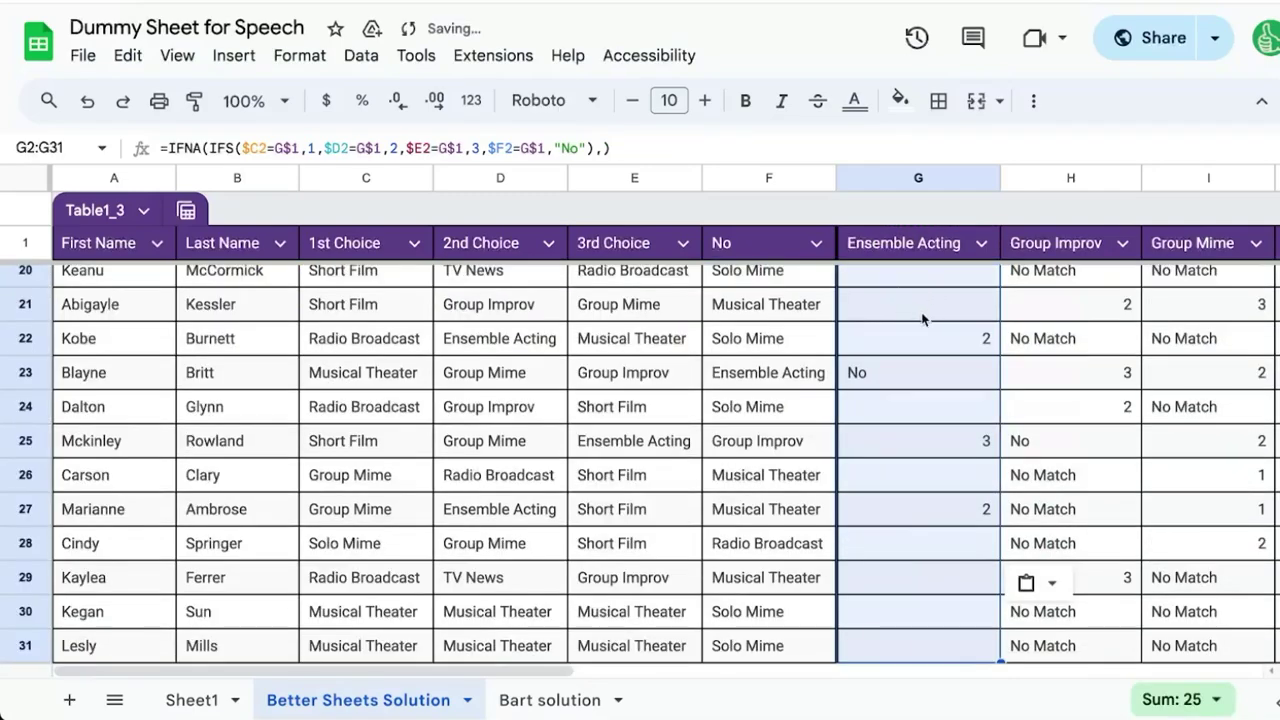
- Paste the formula with the empty fallback across all activity columns and student rows, G2:Q31
scroll(958, 305, "up", 6)
left_click(940, 285)
key("ctrl+shift+Right")
key("ctrl+shift+Down")
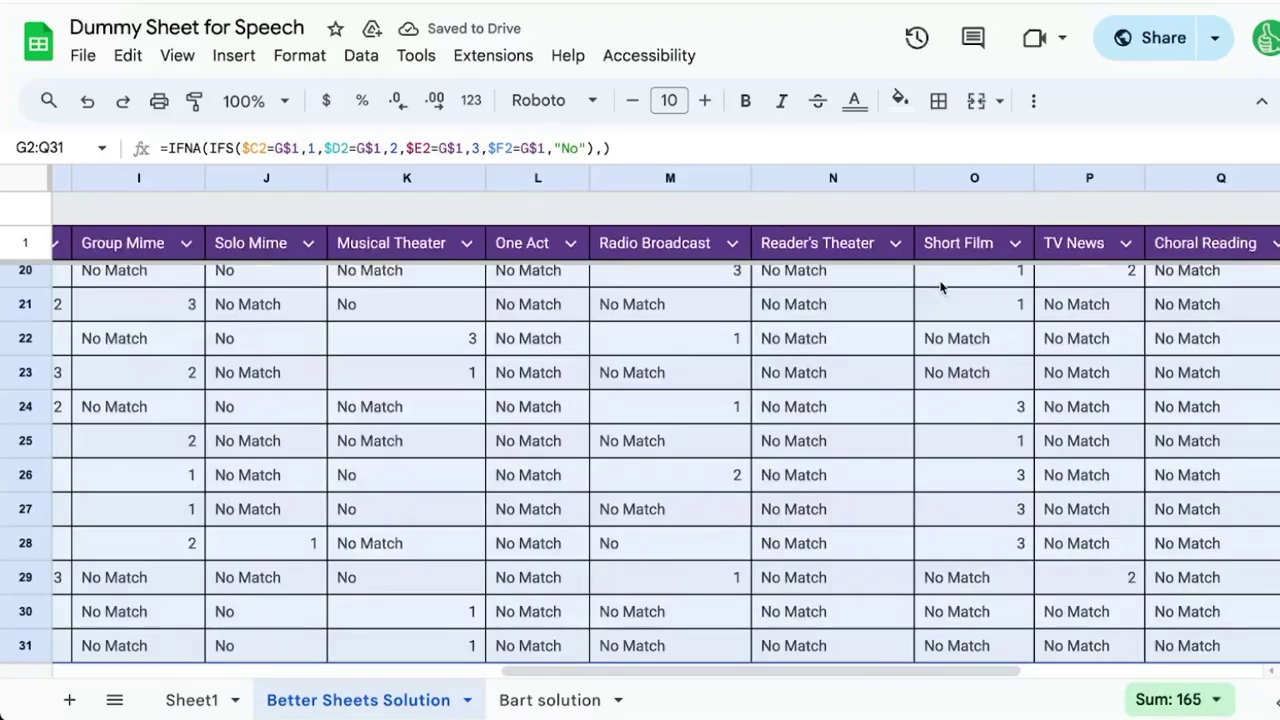
key("ctrl+v")
key("ctrl+Up")
key("Left")
key("Left")
key("Right")
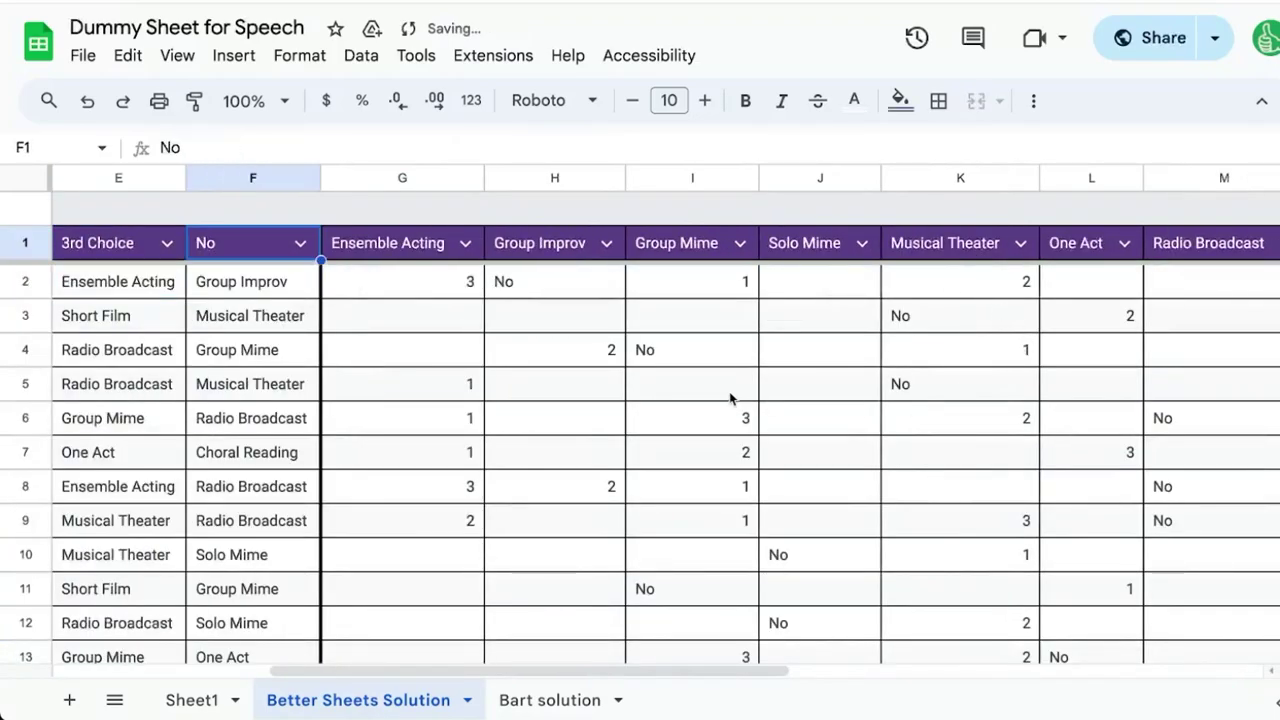
scroll(731, 397, "left", 5)
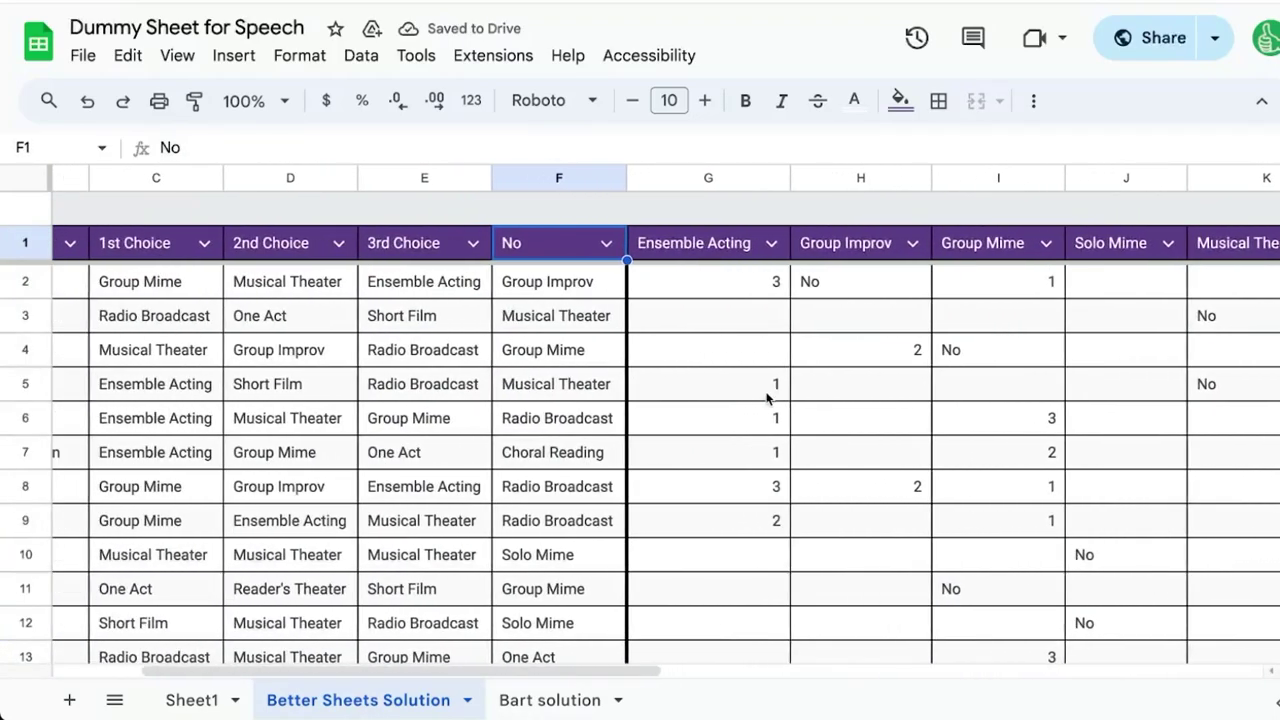
- Examine the empty IFNA fallback in G2 and the IFS part of the formula in G4 without changing them
left_click(711, 391)
left_click(748, 296)
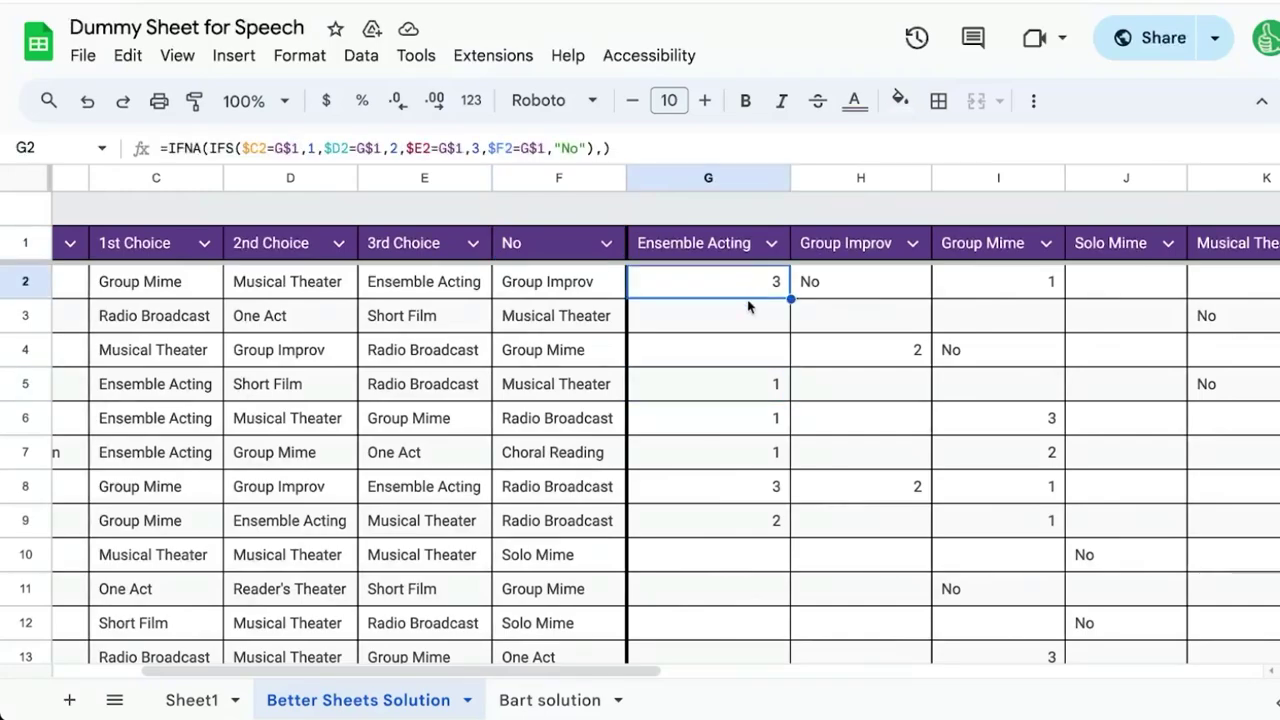
left_click(607, 148)
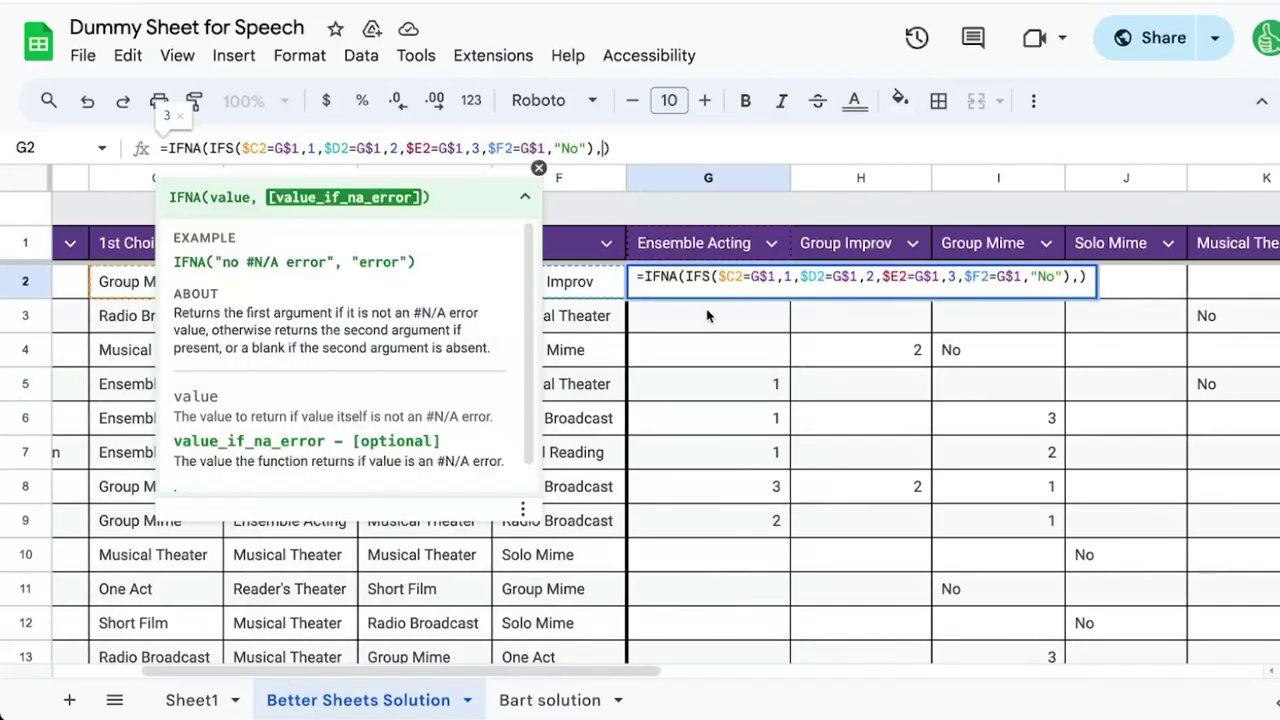
key("Return")
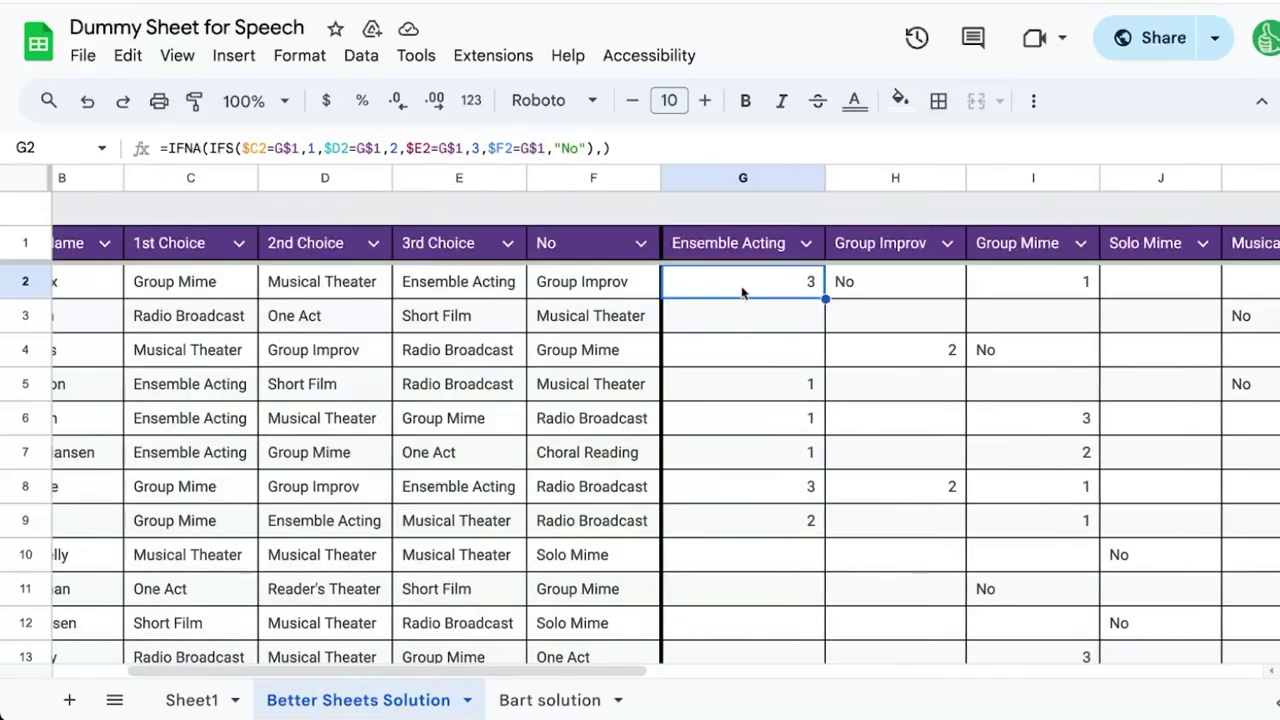
left_click(742, 347)
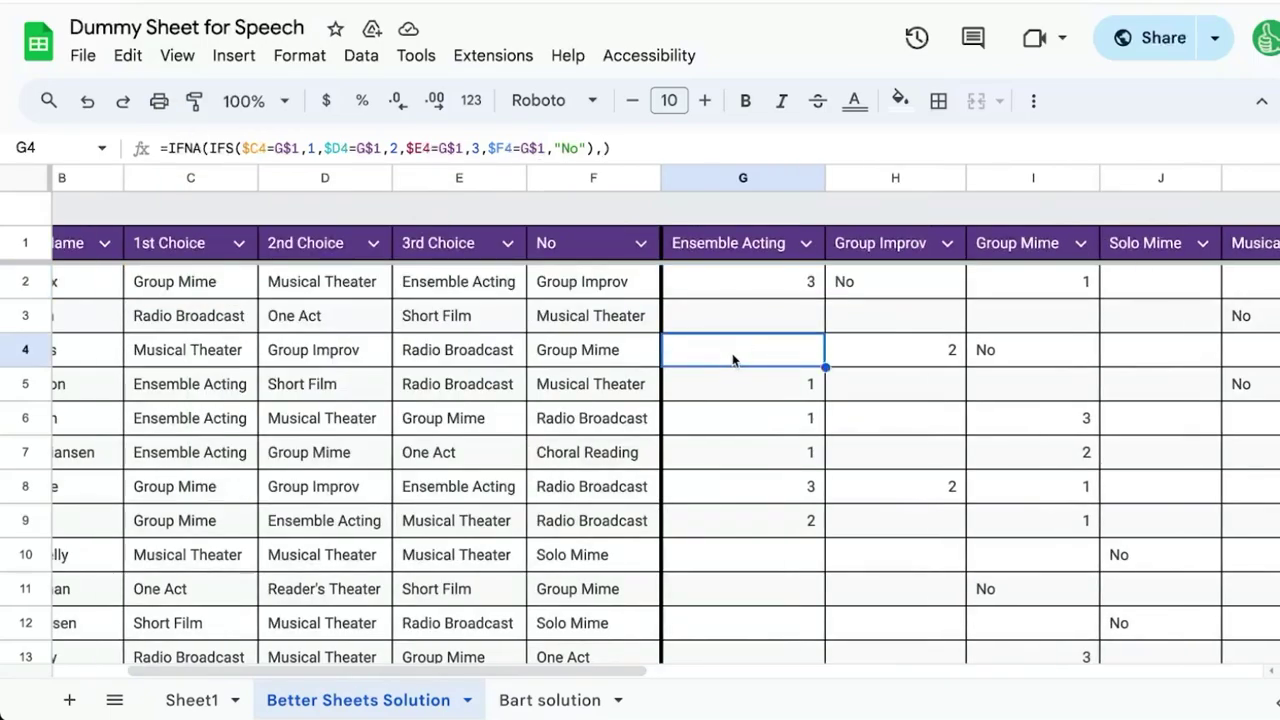
left_click(207, 148)
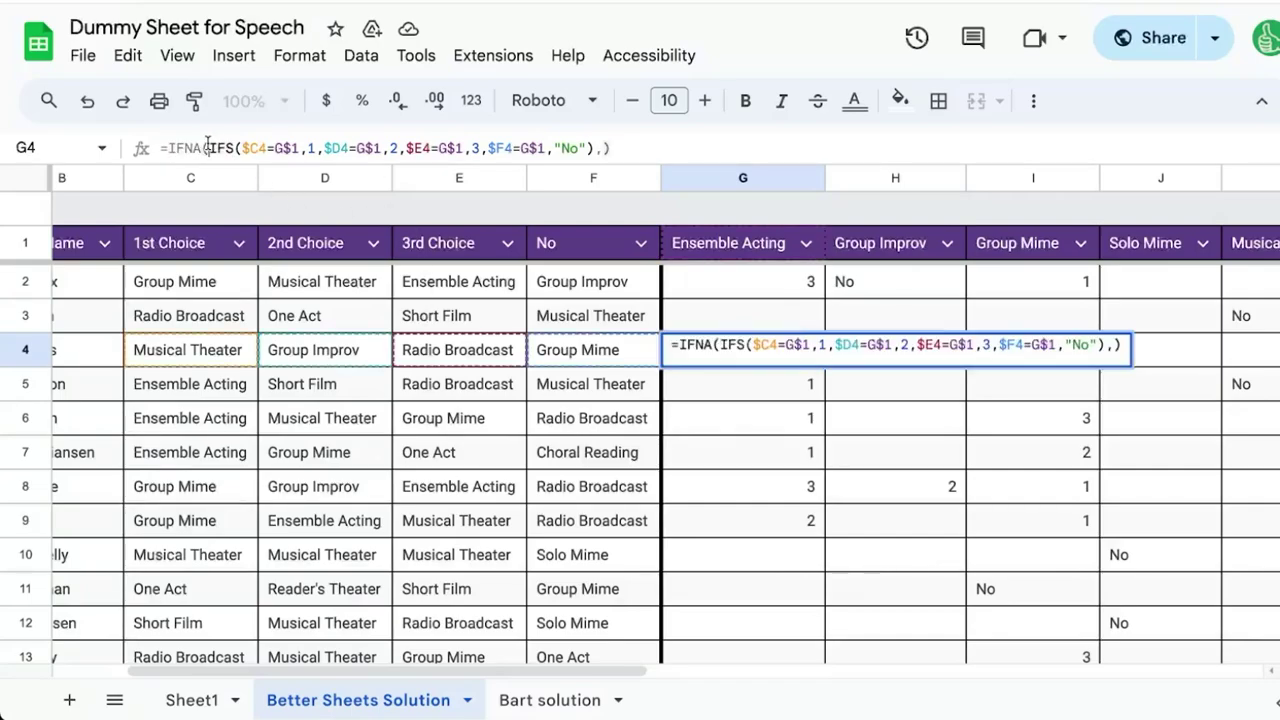
left_click_drag(207, 148, 595, 148)
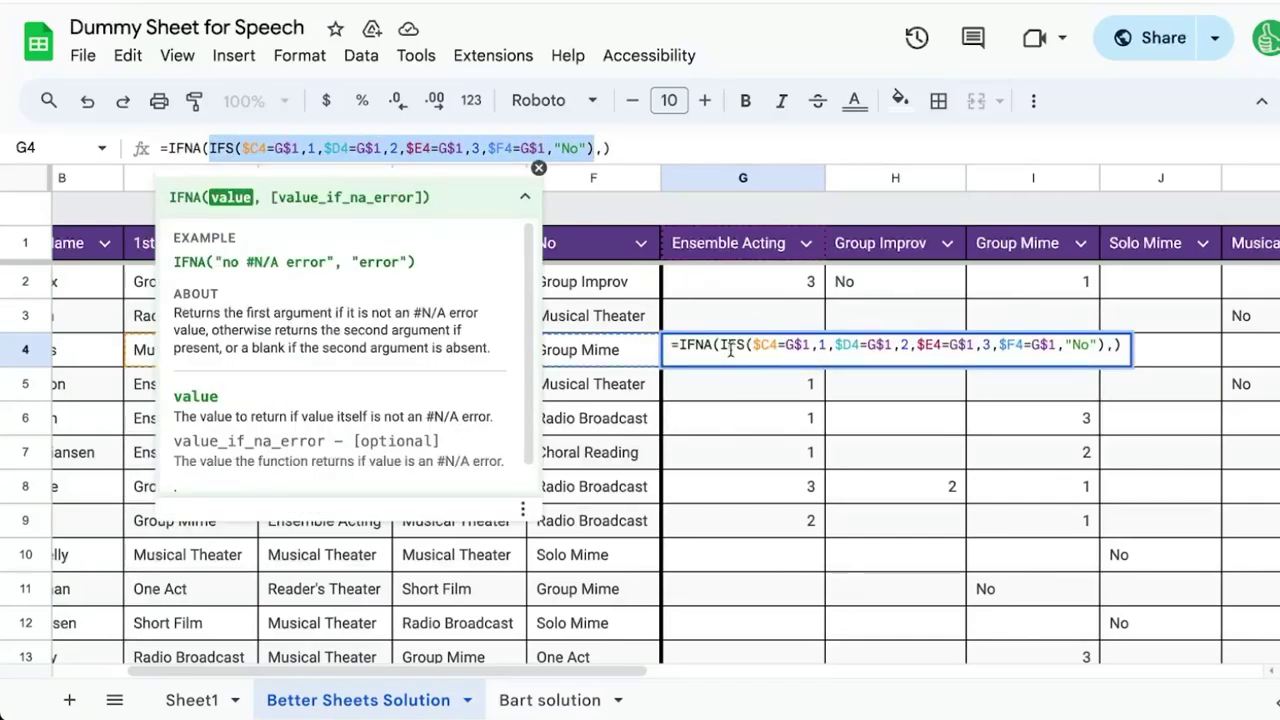
key("Escape")
scroll(718, 353, "left", 3)
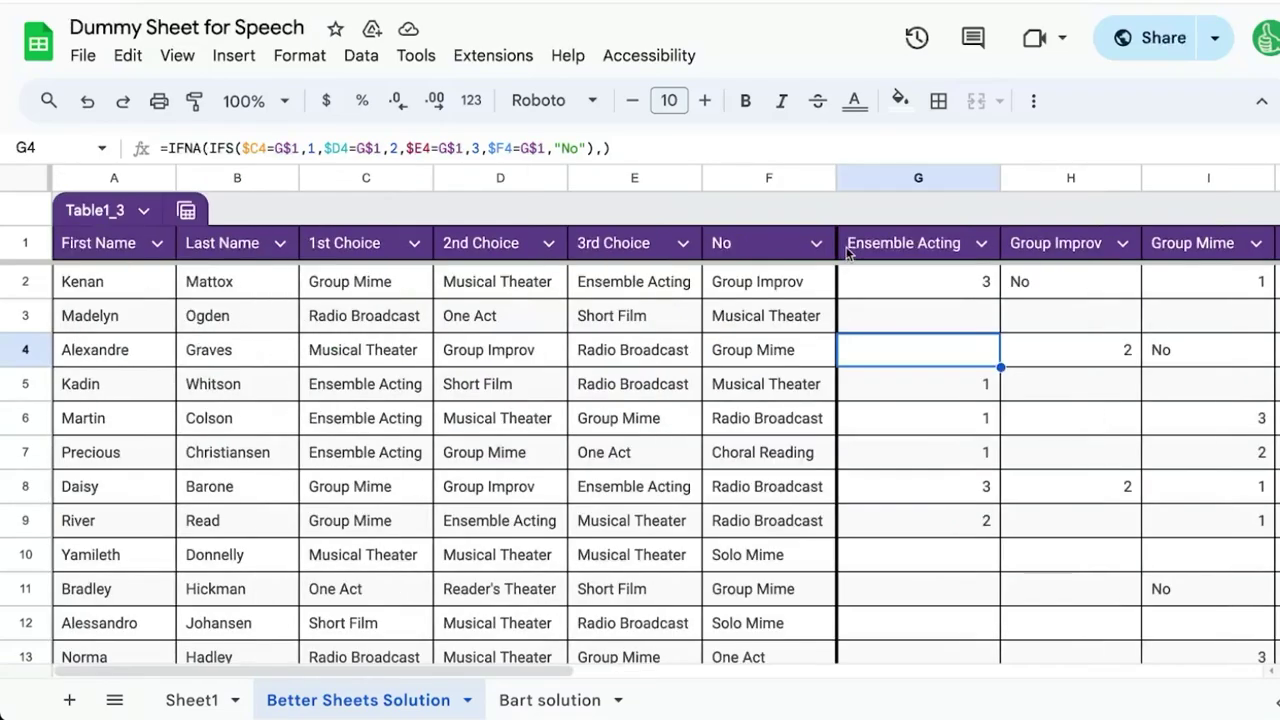
- Examine the first IFS condition, $C2=G$1, in the G2 formula
double_click(917, 281)
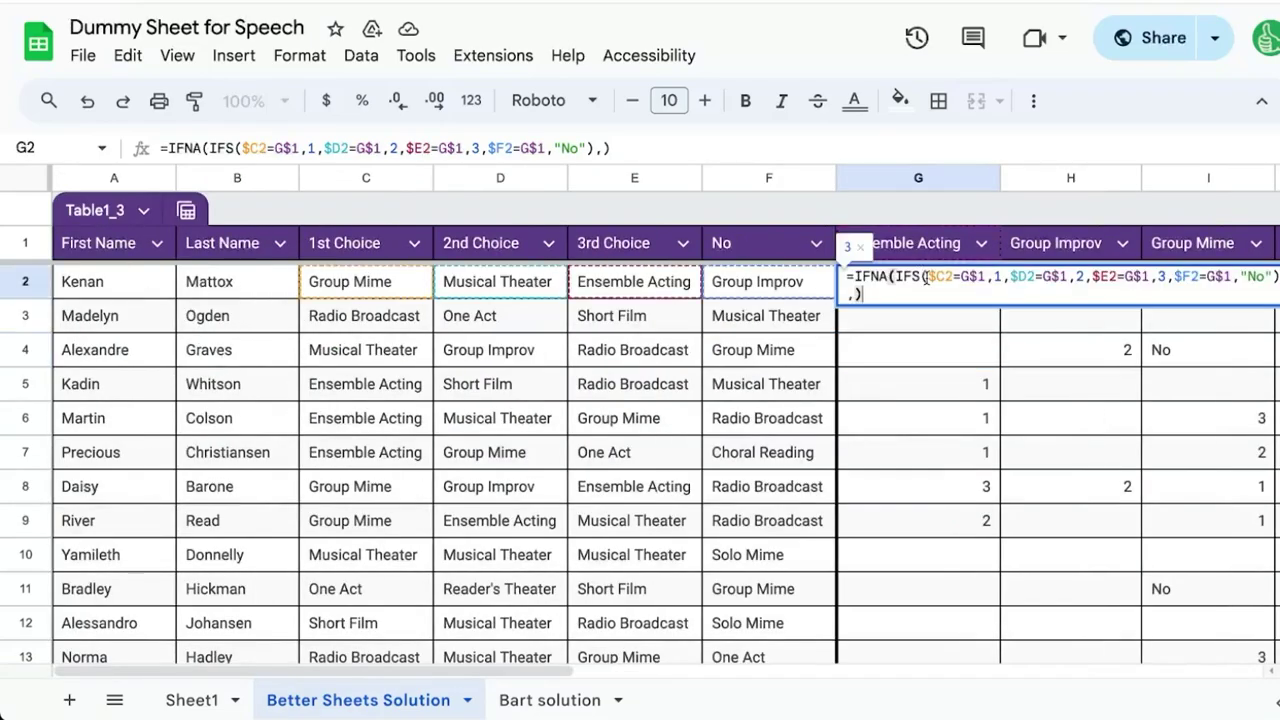
left_click_drag(928, 276, 985, 277)
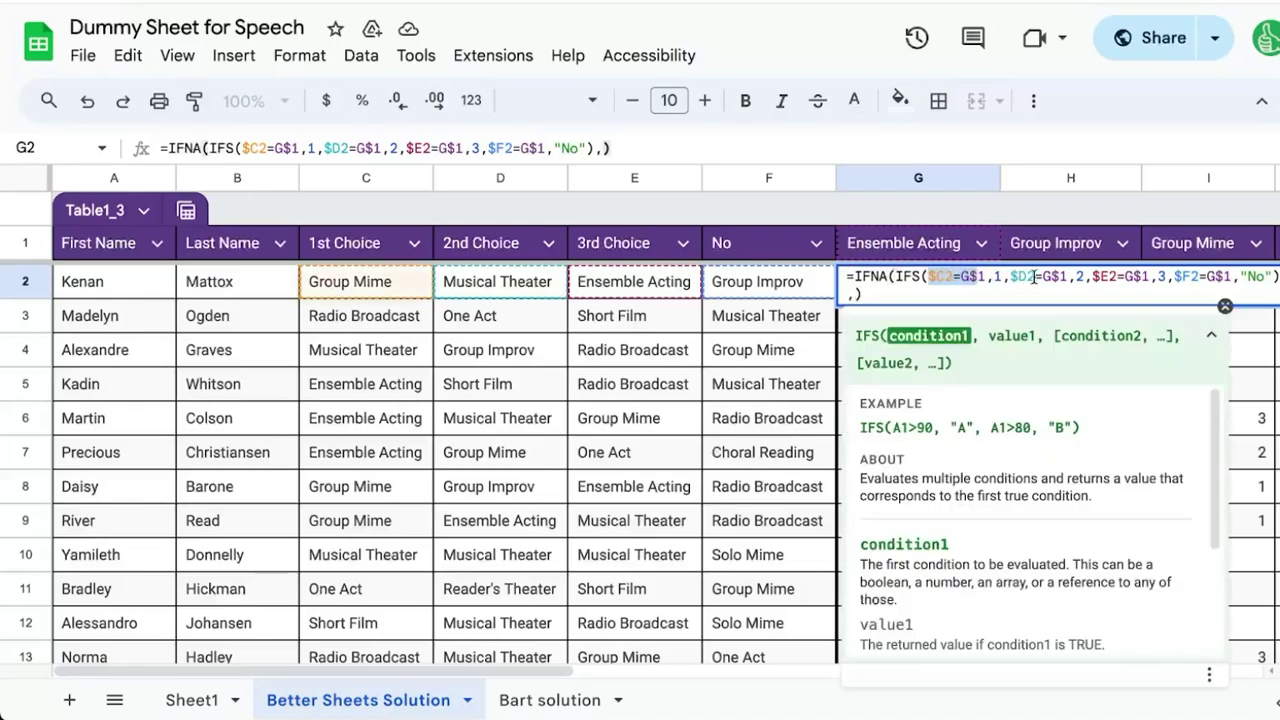